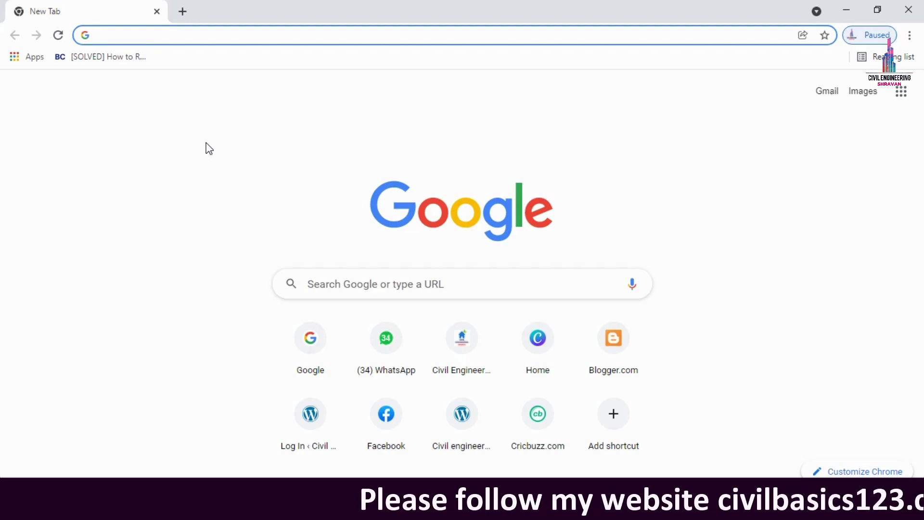
text(http://civilbasics123.com/)
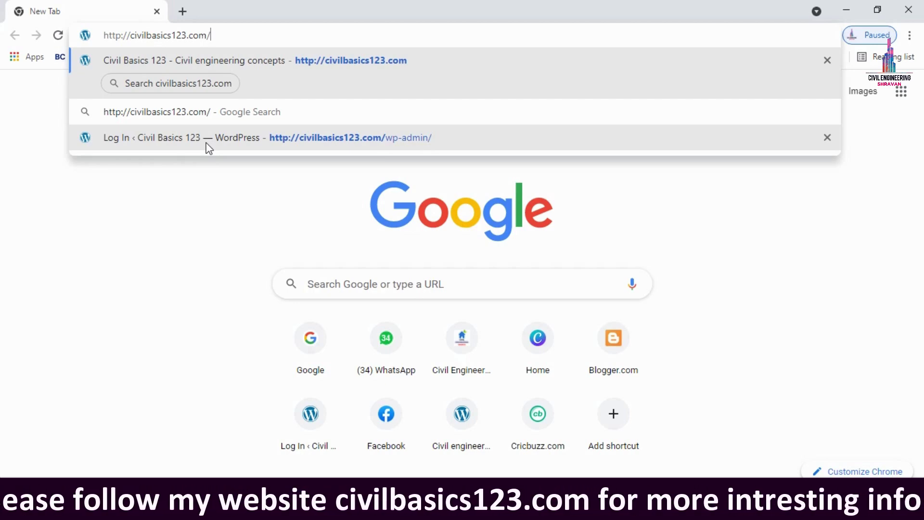
key(Return)
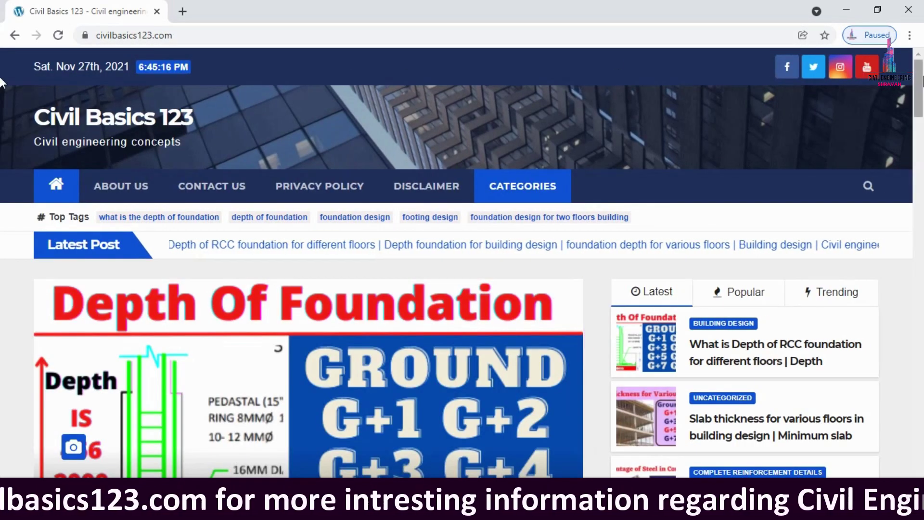
Scroll through the latest civil-engineering posts on the civilbasics123.com home page
scroll(1, 82, down, 6)
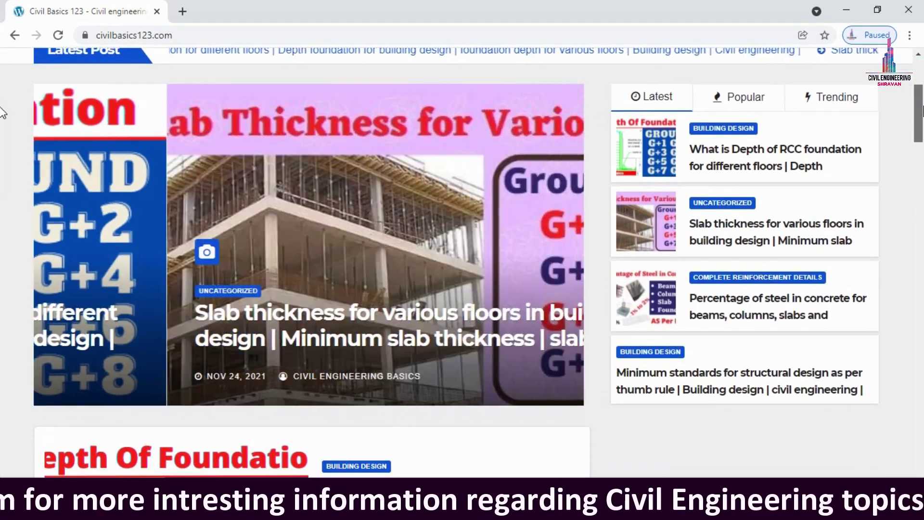
scroll(1, 127, down, 4)
scroll(1, 145, up, 11)
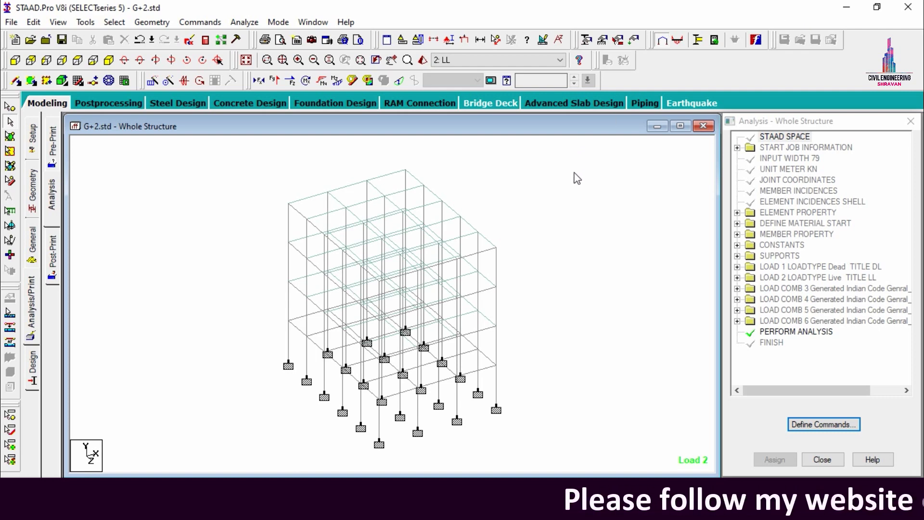
Review the Rect 0.35x0.35 column, Rect 0.35x0.23 beam and 0.125 m plate thickness properties
click(29, 242)
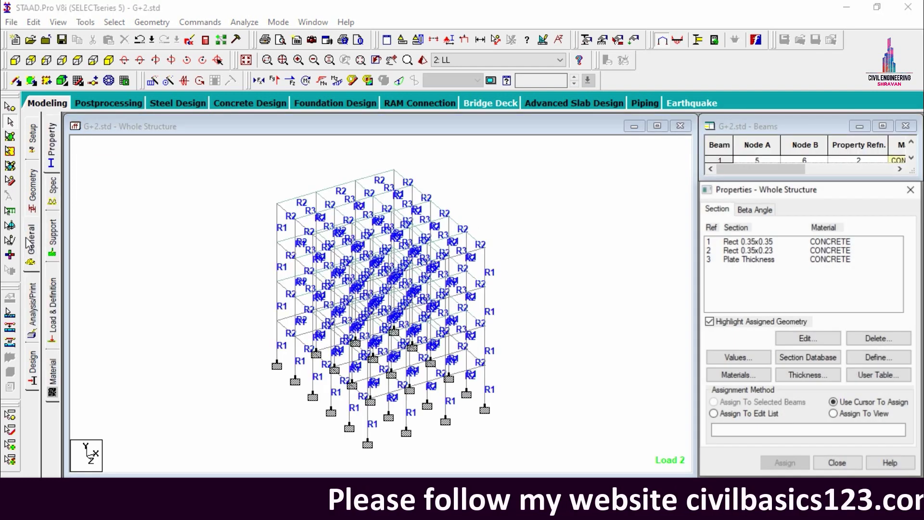
click(769, 244)
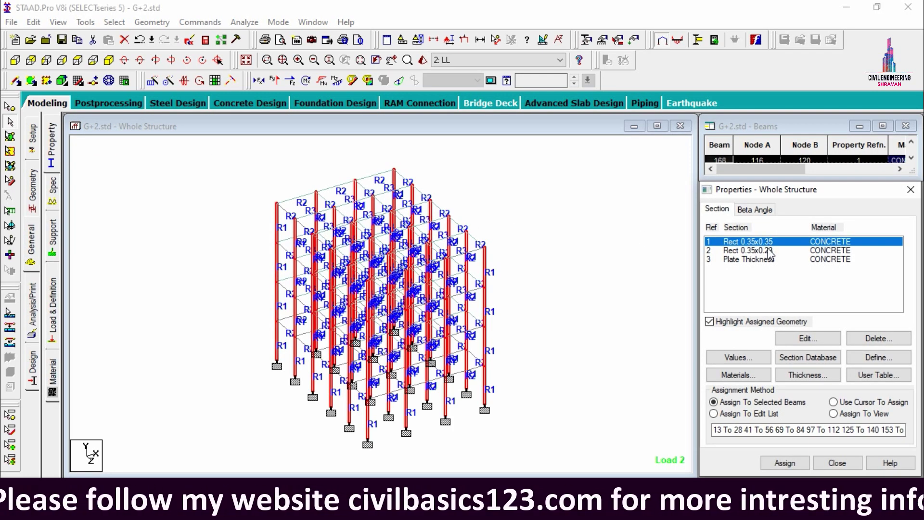
click(770, 251)
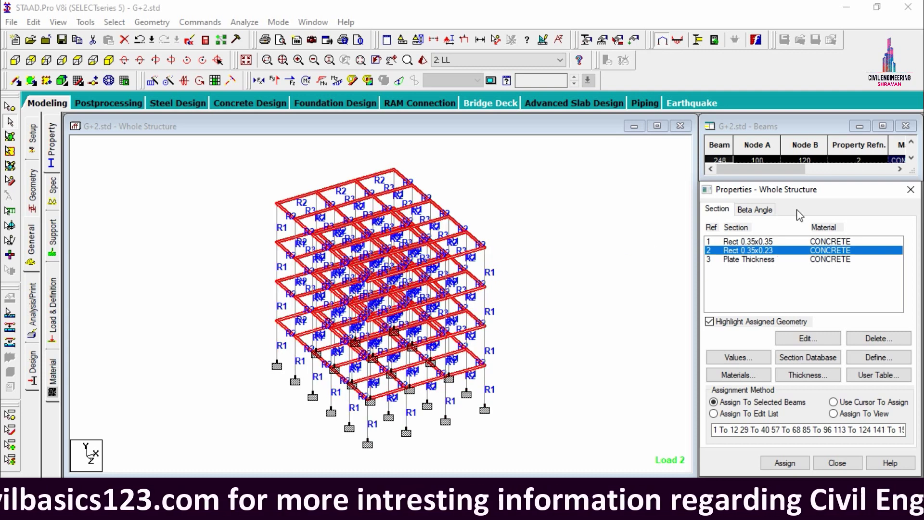
click(769, 260)
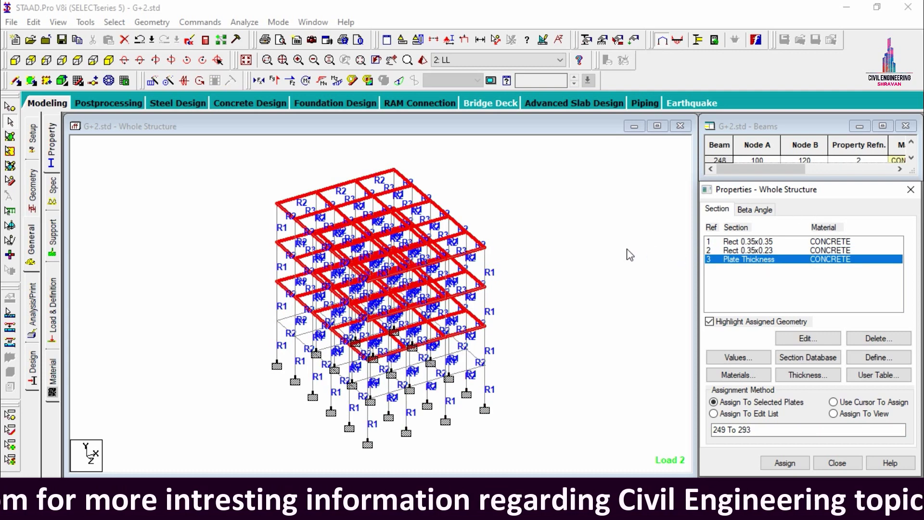
click(821, 340)
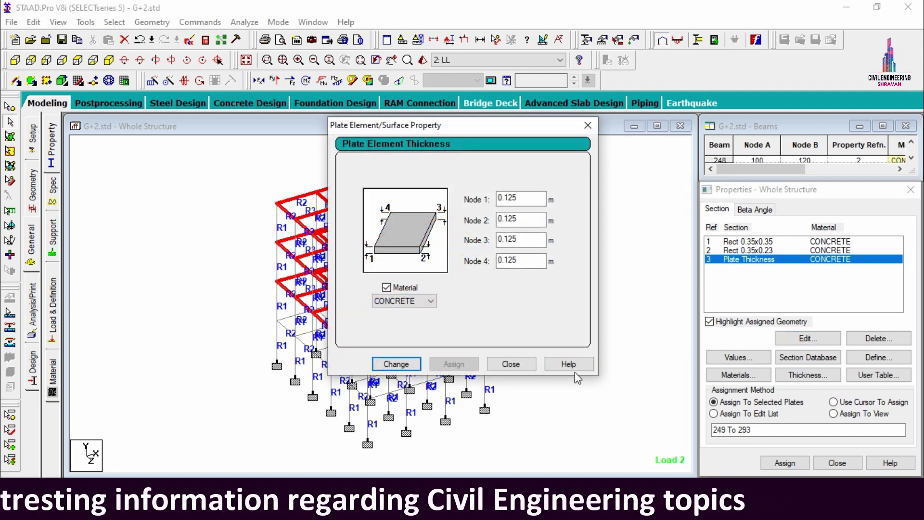
click(510, 364)
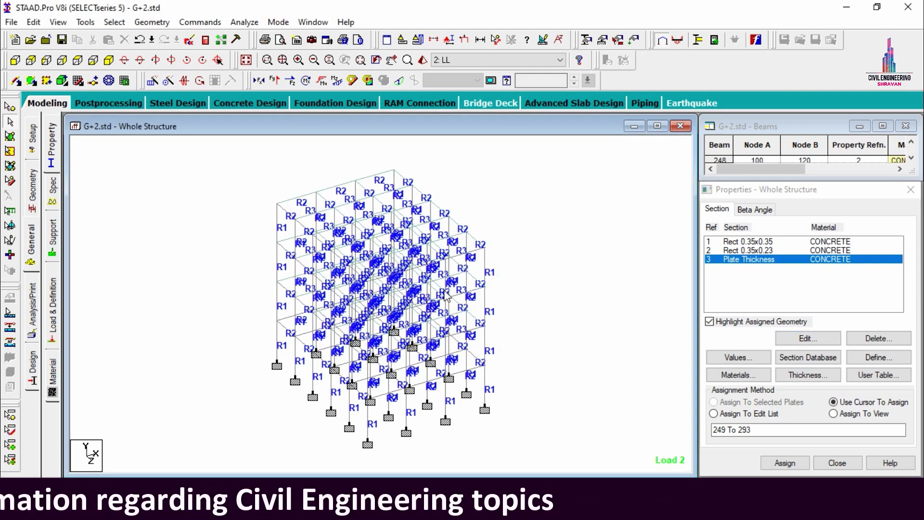
Inspect DL (self-weight, -24.3 kN/m, -1.5 floor load) and LL (-3 floor load) load cases
click(52, 293)
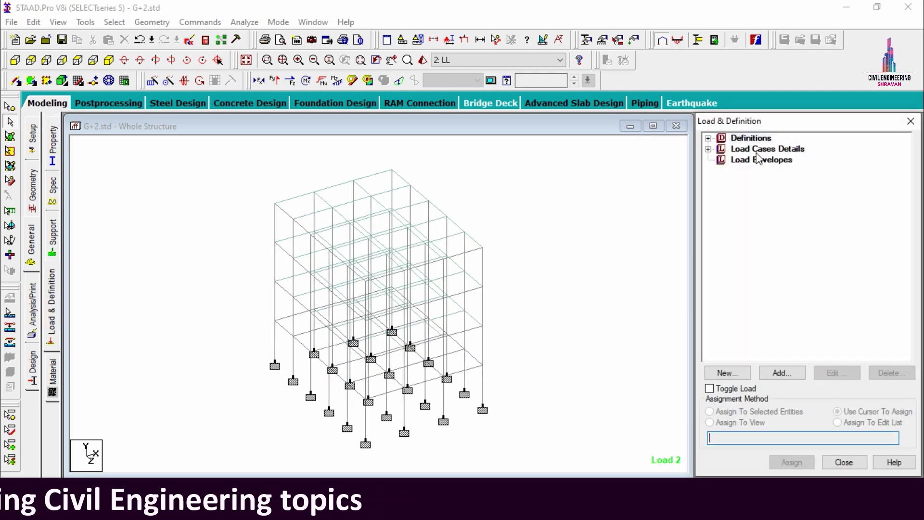
click(708, 150)
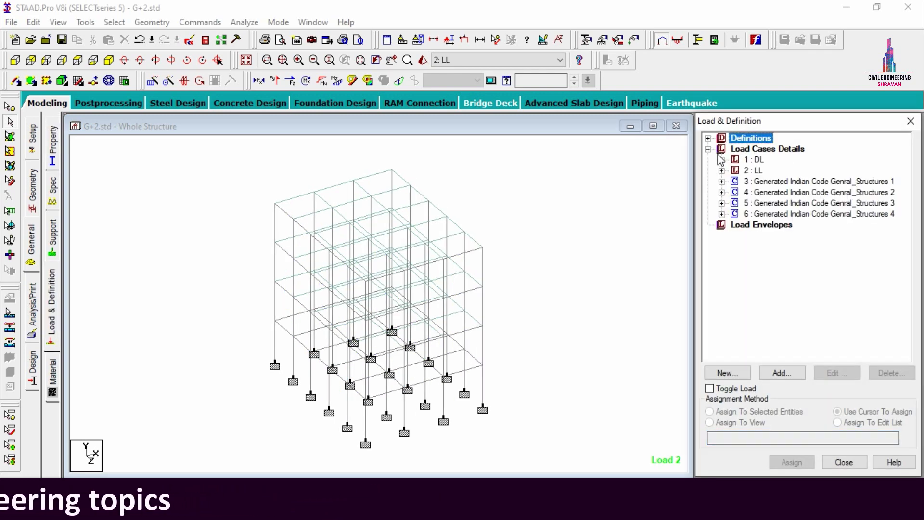
click(722, 160)
click(721, 203)
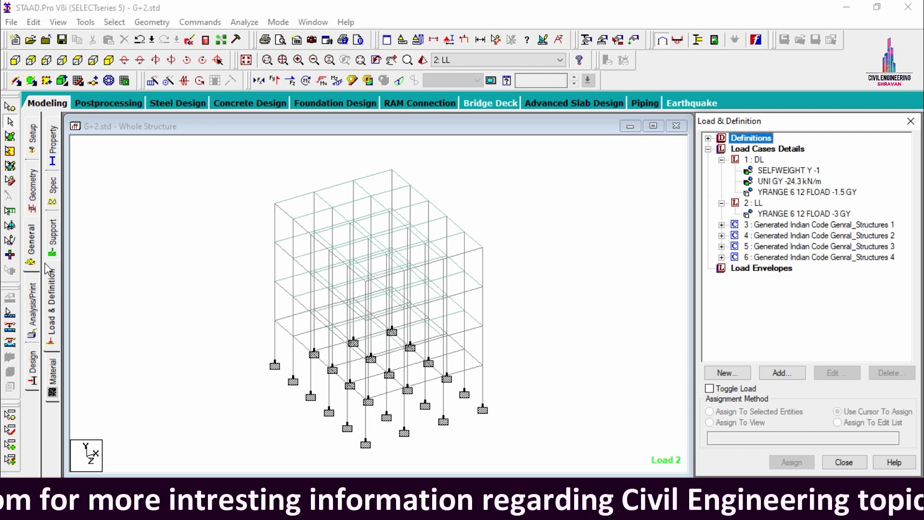
click(255, 23)
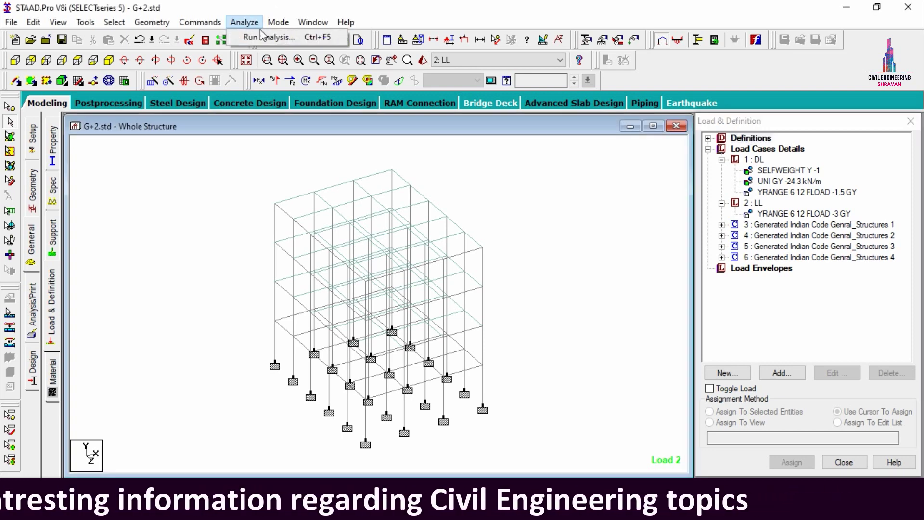
Run the analysis and confirm it finishes with 0 errors and 0 warnings
click(268, 37)
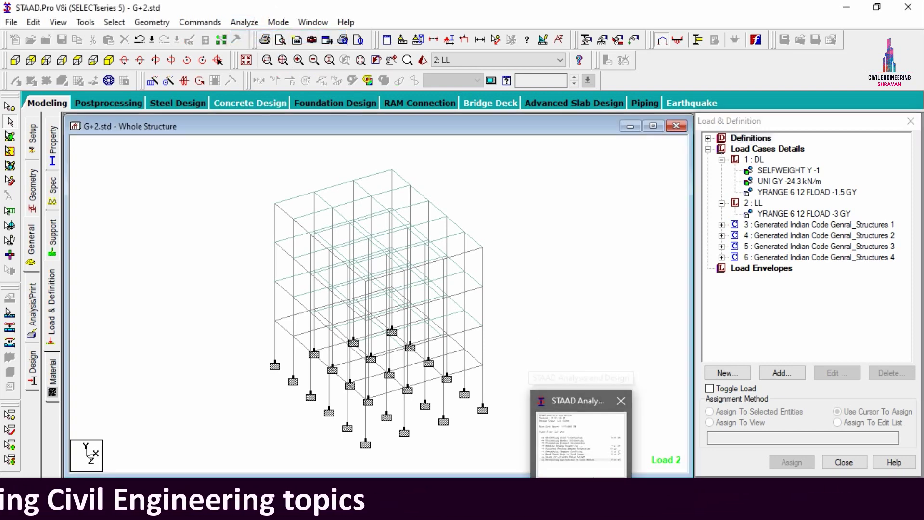
click(592, 457)
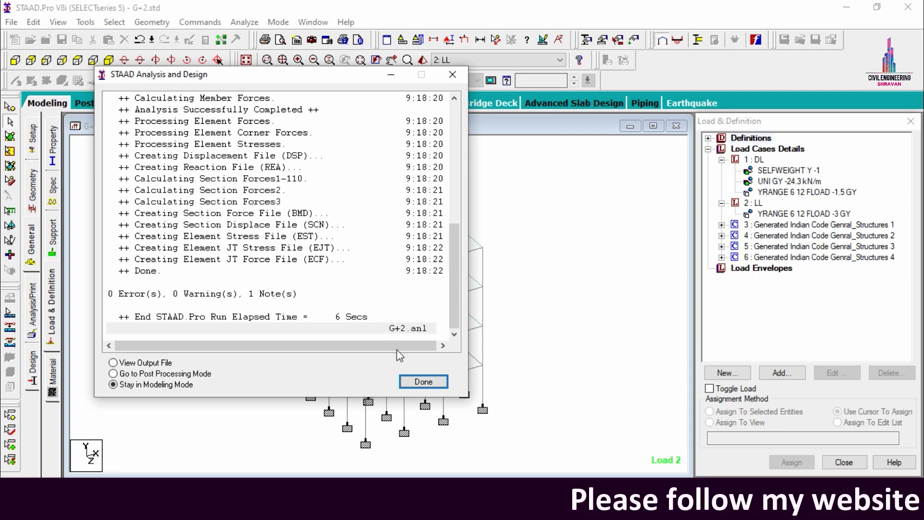
click(423, 381)
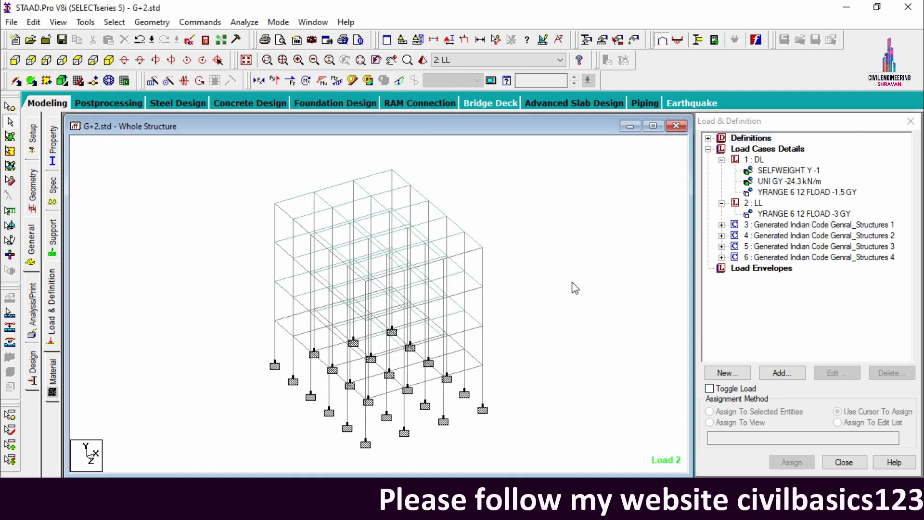
Save G+2.std and close the model
key(ctrl+s)
click(516, 288)
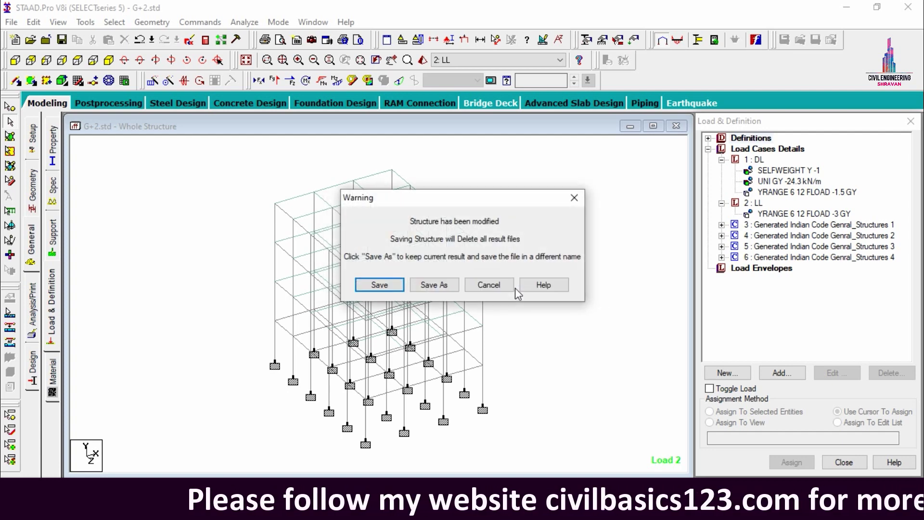
click(398, 288)
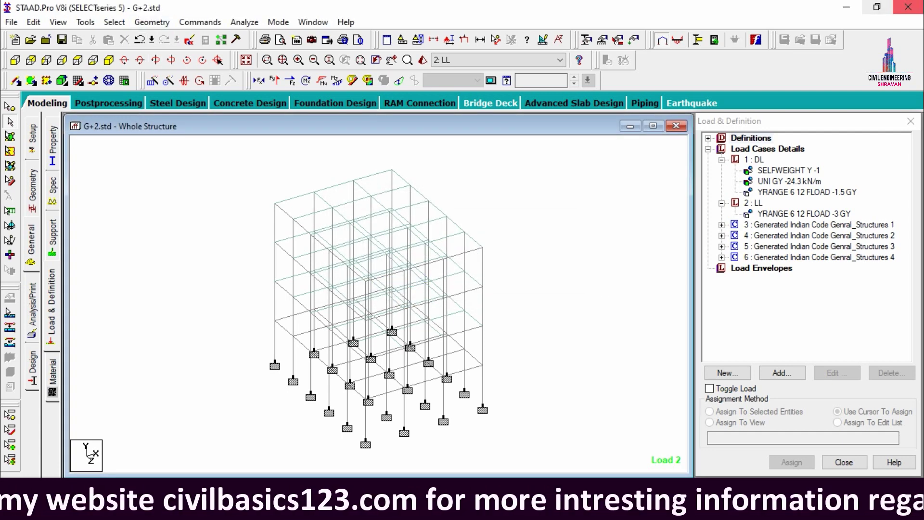
click(916, 8)
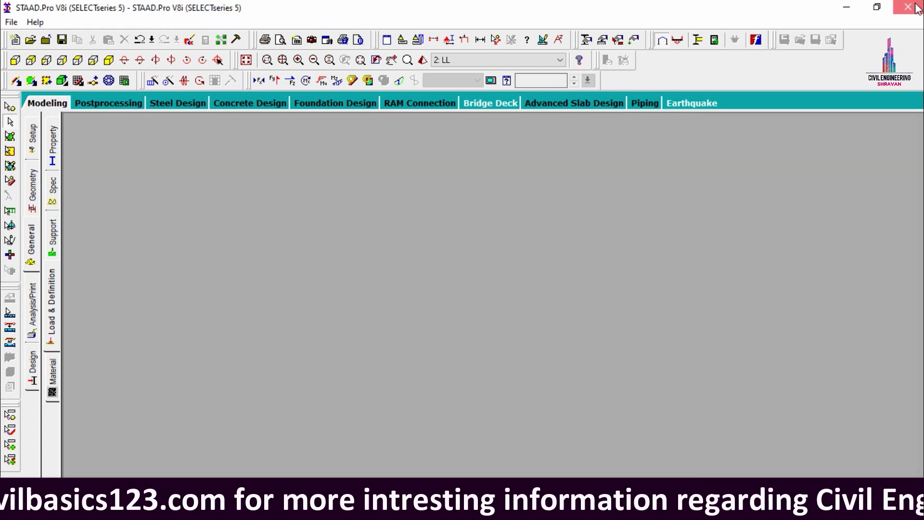
Copy G+2.std from the Design folder into both the M20 and M40 folders
click(917, 7)
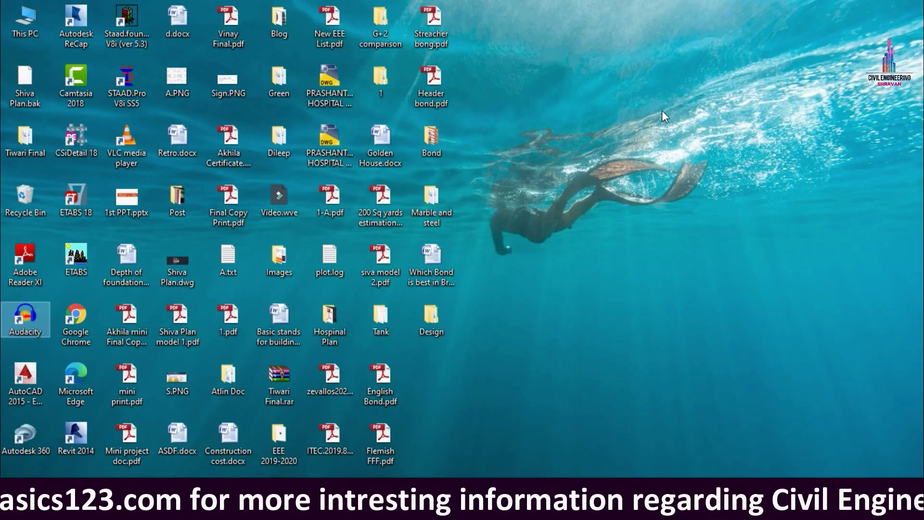
double_click(444, 313)
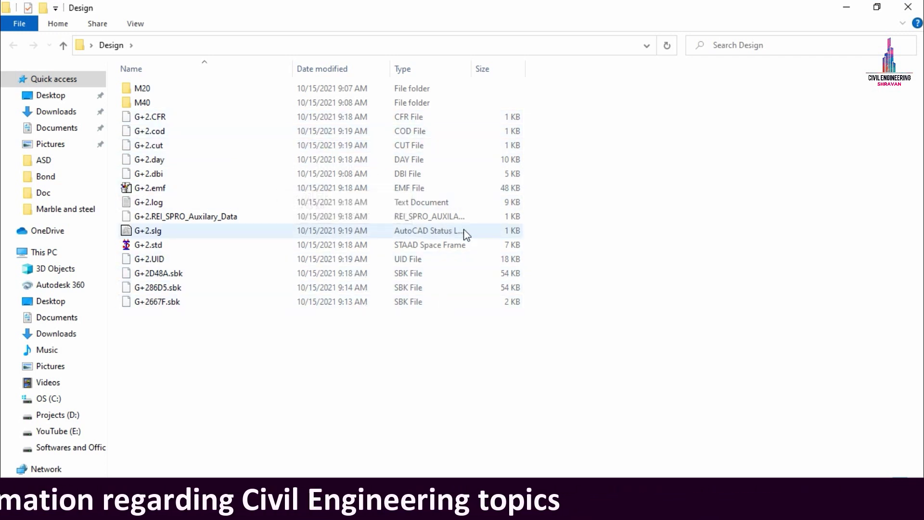
click(510, 246)
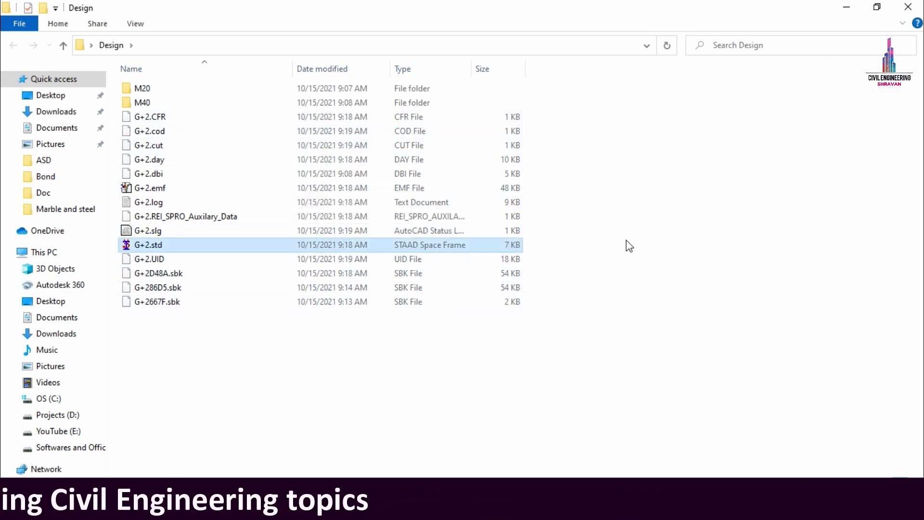
double_click(148, 90)
key(ctrl+v)
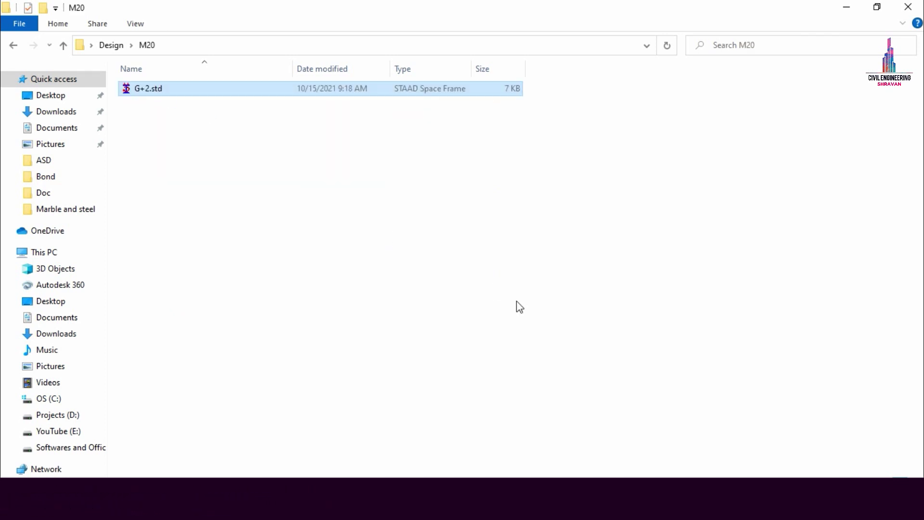
key(alt+Up)
key(Down)
key(Return)
key(ctrl+v)
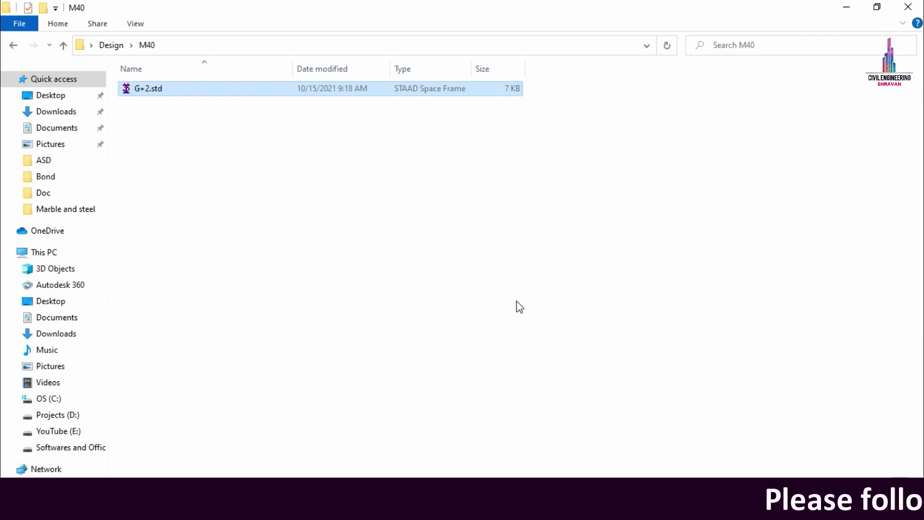
Rename the copy in the M20 folder to G+2 M20.std
key(alt+Up)
key(Up)
key(Return)
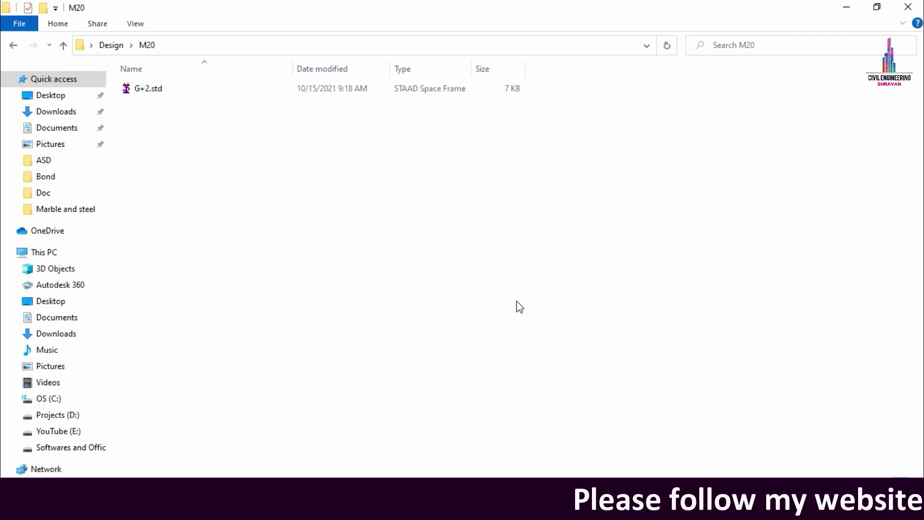
key(Down)
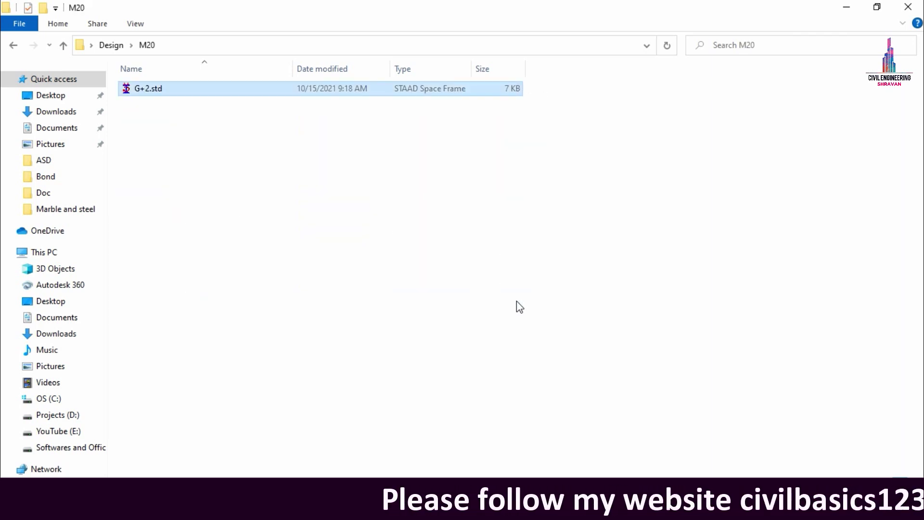
key(F2)
key(Right)
text(M)
text(20)
key(Return)
Rename the copy in the M40 folder to G+2 M40.std
key(BackSpace)
key(Down)
key(Return)
key(F2)
key(Right)
text(M40)
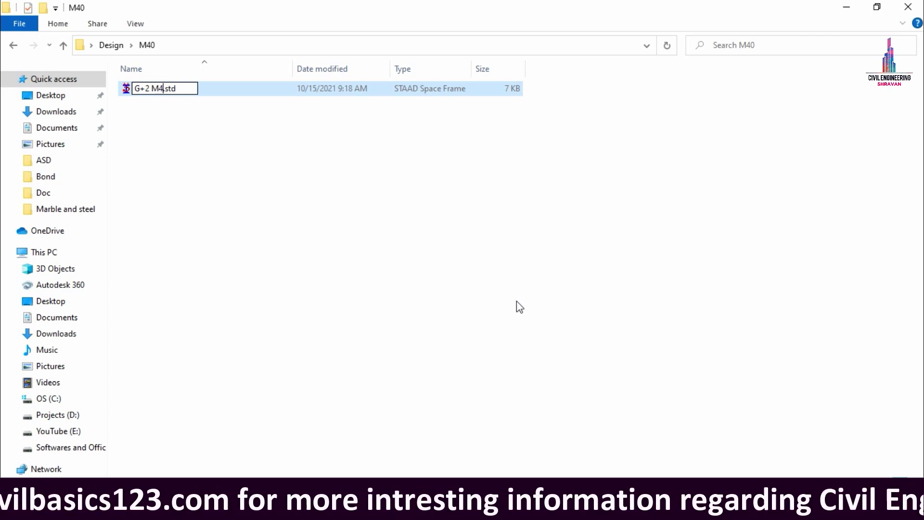
key(Return)
Return to the M20 folder and switch back to STAAD.Pro showing G+2 M20.std
key(alt+Up)
key(Up)
key(Return)
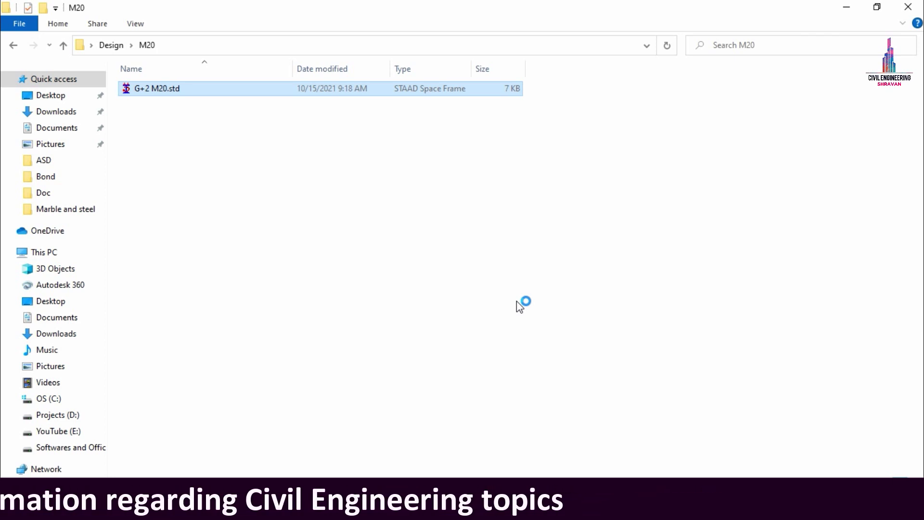
click(848, 8)
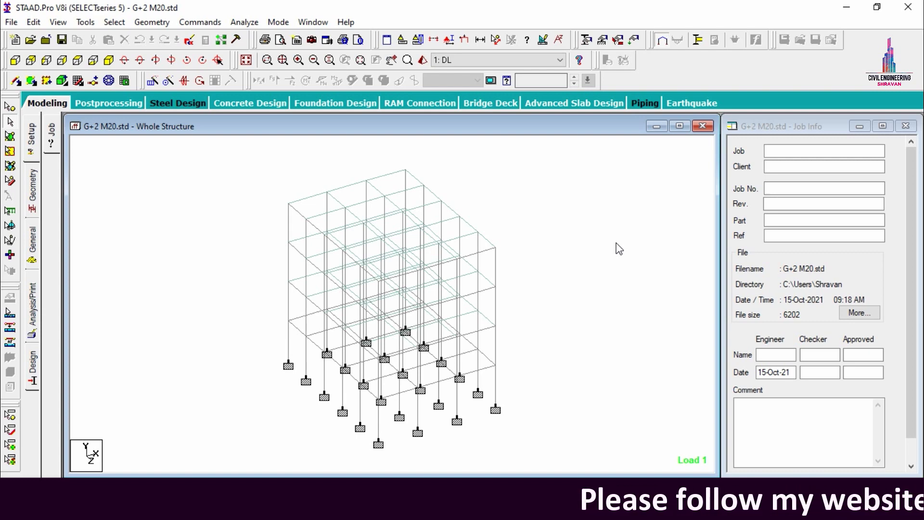
Set the concrete design code to IS456
click(34, 361)
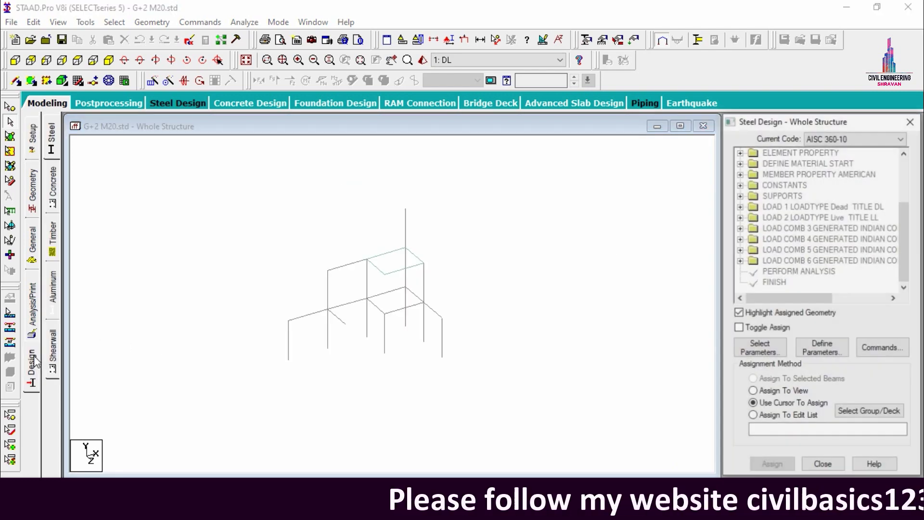
click(53, 185)
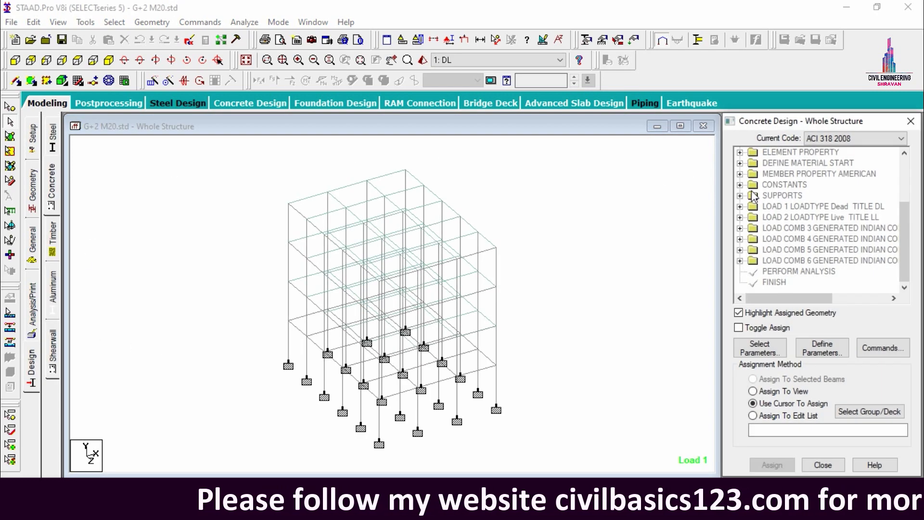
click(852, 138)
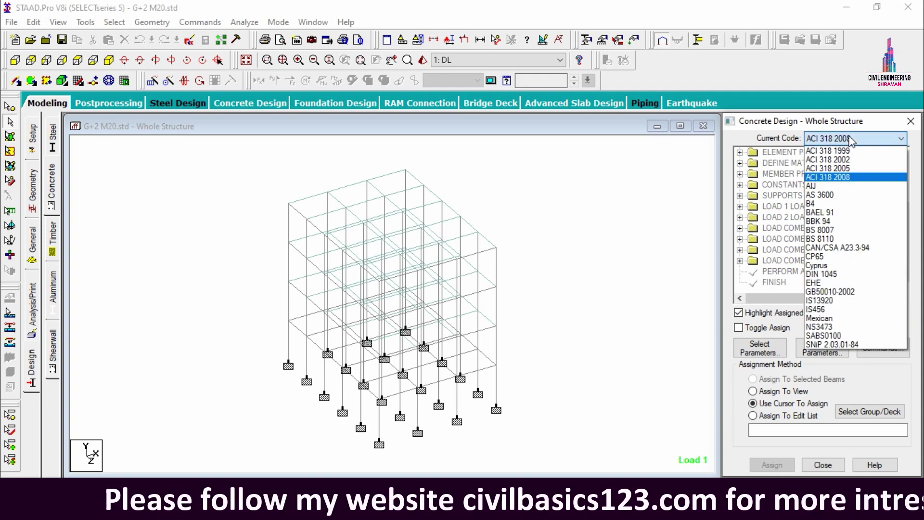
click(823, 311)
Replace the design parameter list with Fc, Fymain, Fysec, Maxmain and Maxsec
click(760, 347)
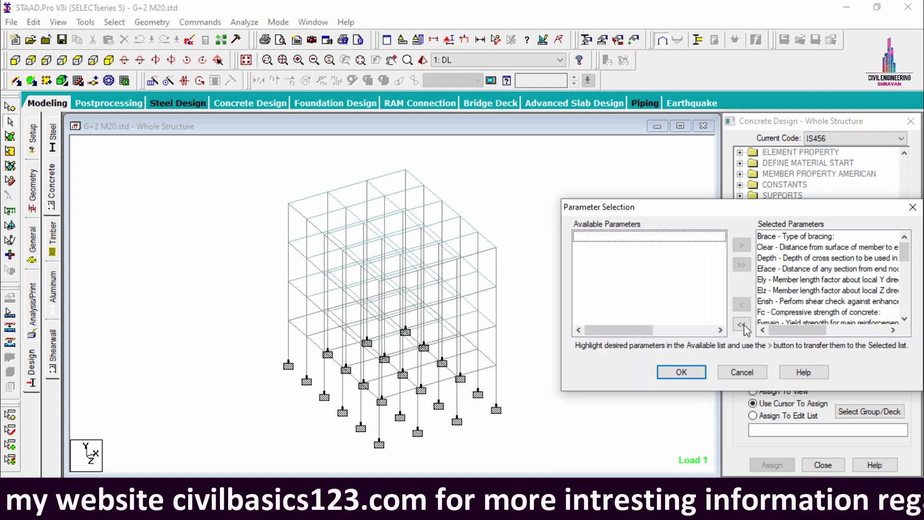
click(742, 325)
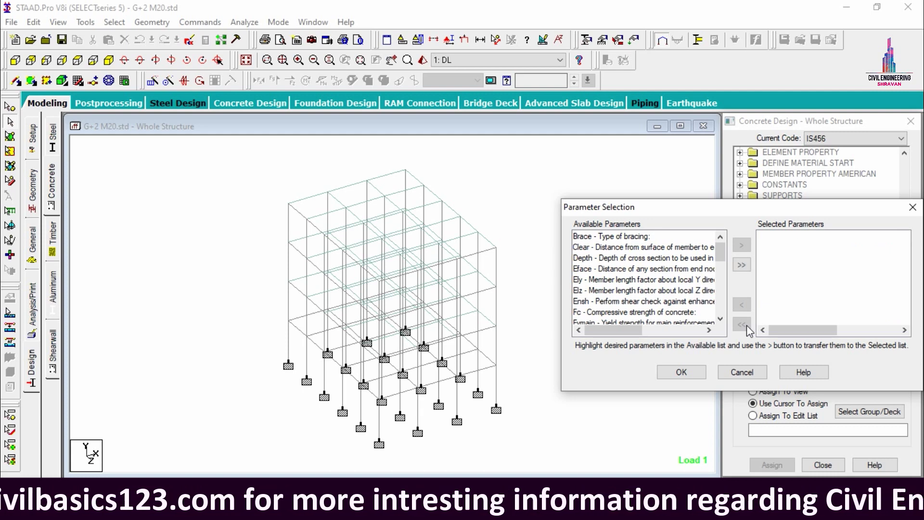
click(592, 313)
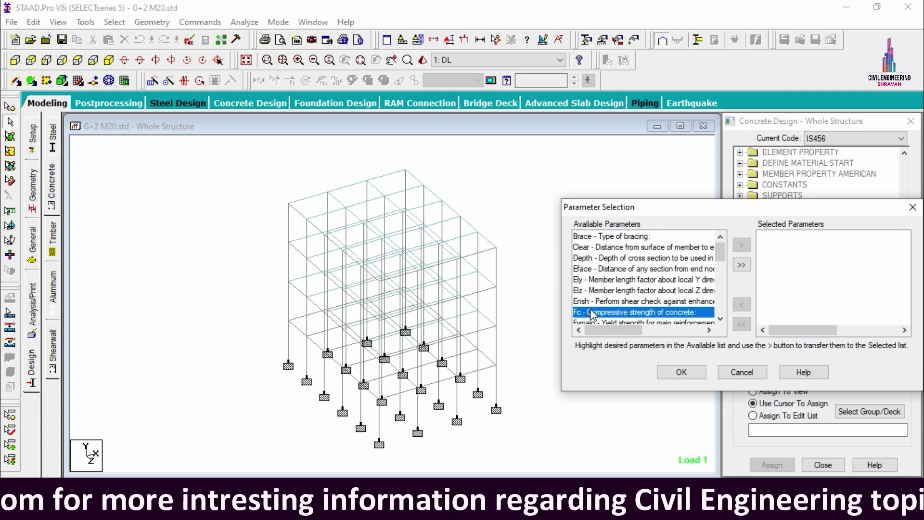
double_click(591, 313)
double_click(592, 312)
double_click(592, 313)
double_click(592, 312)
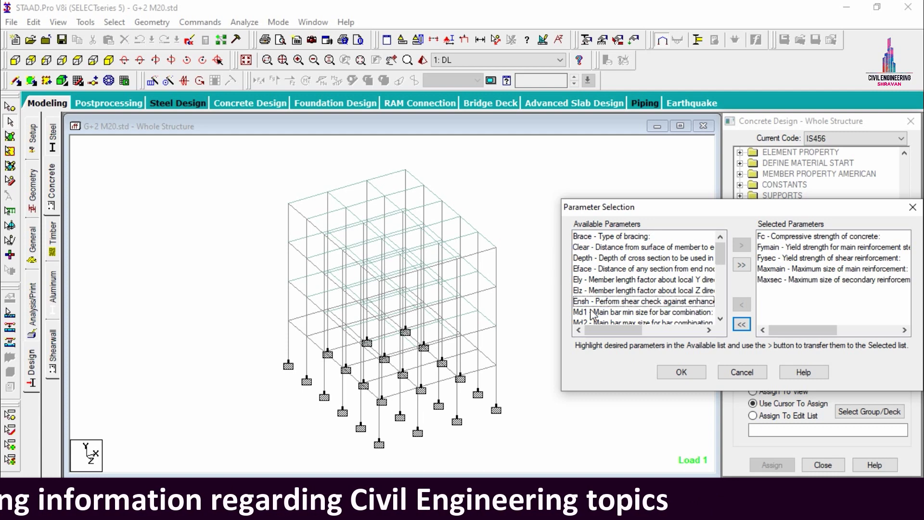
click(679, 372)
click(807, 351)
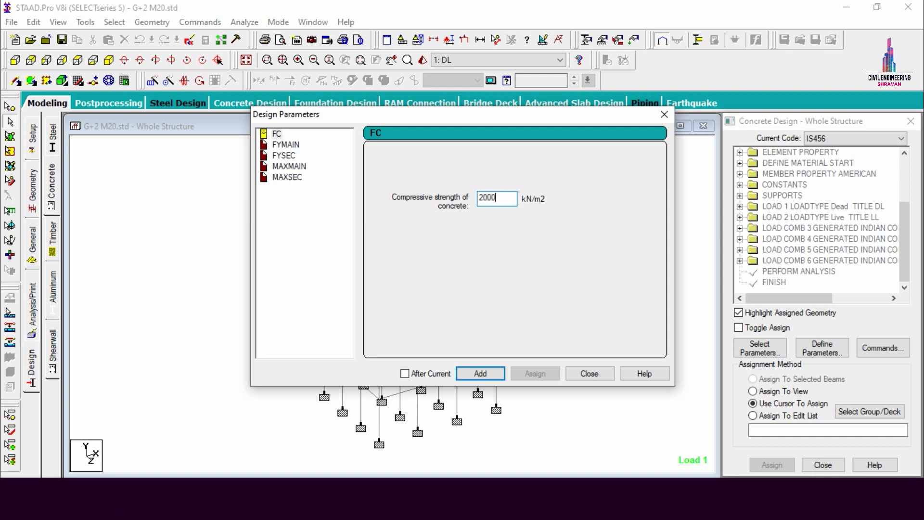
Add FC 20000 kN/m2 and FYMAIN and FYSEC of 415000 kN/m2
click(481, 374)
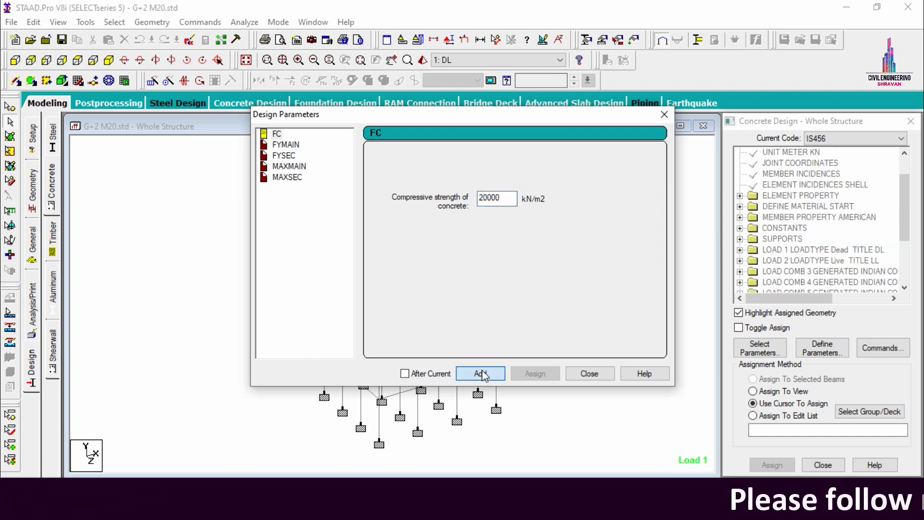
click(286, 145)
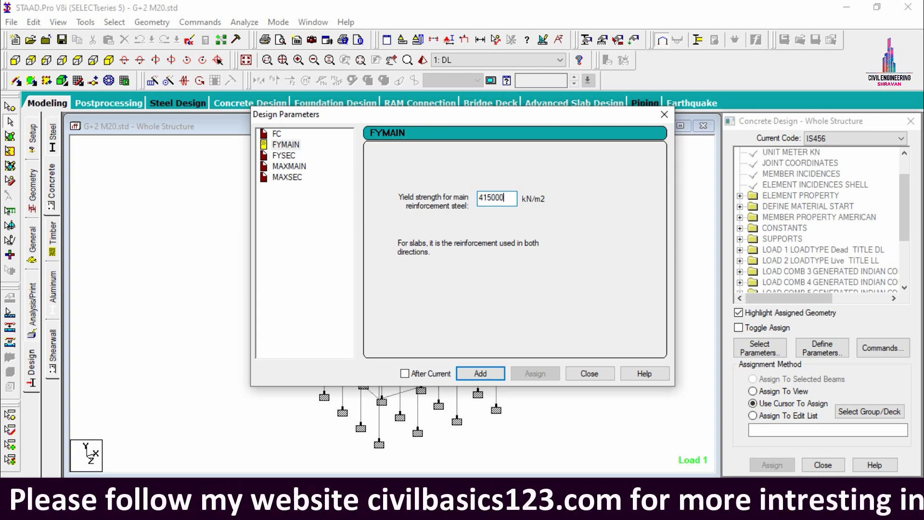
click(284, 156)
double_click(507, 200)
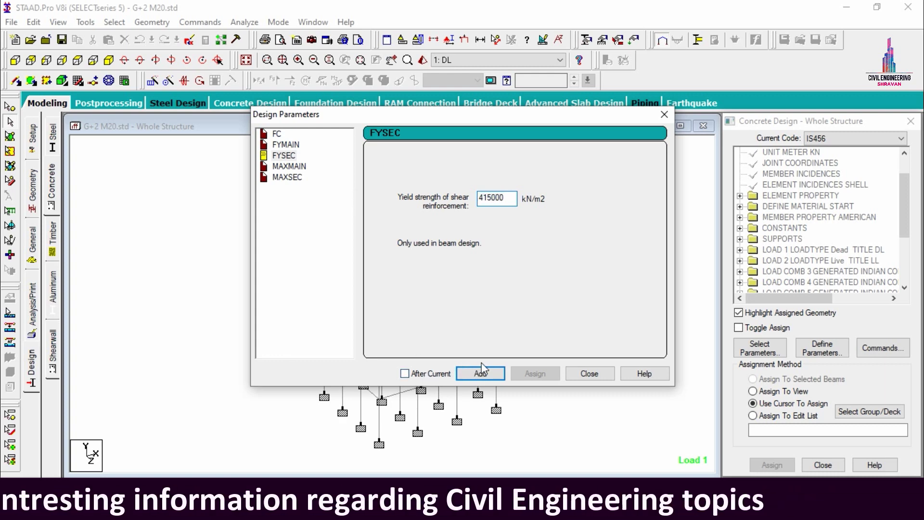
click(482, 374)
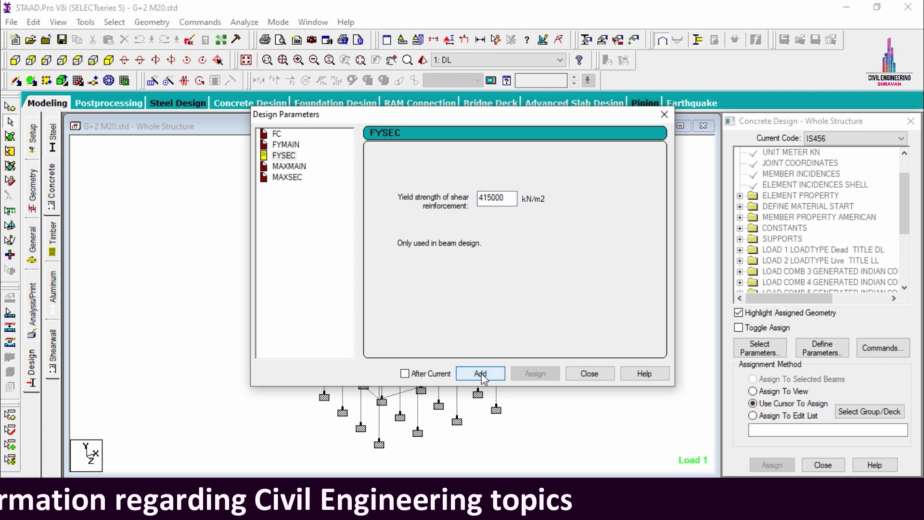
Add bar size limits MAXMAIN 16 mm and MAXSEC 12 mm
click(289, 166)
click(392, 214)
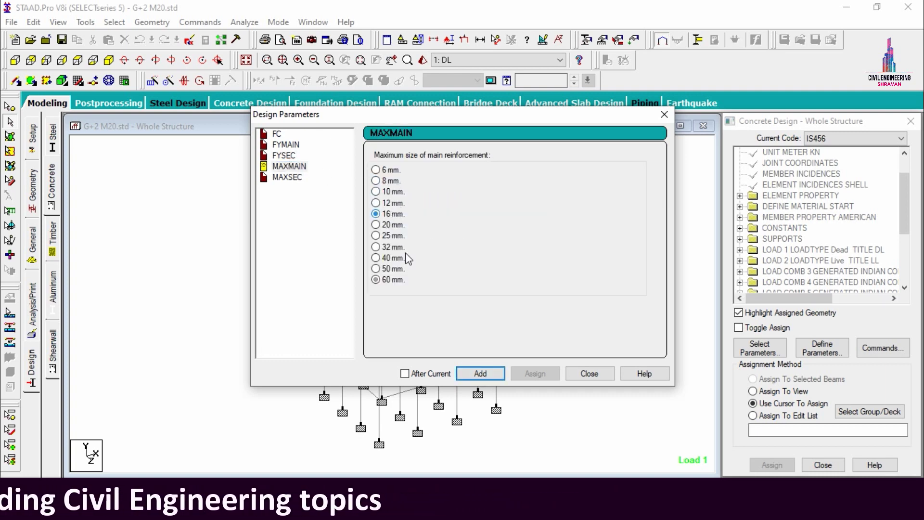
click(276, 178)
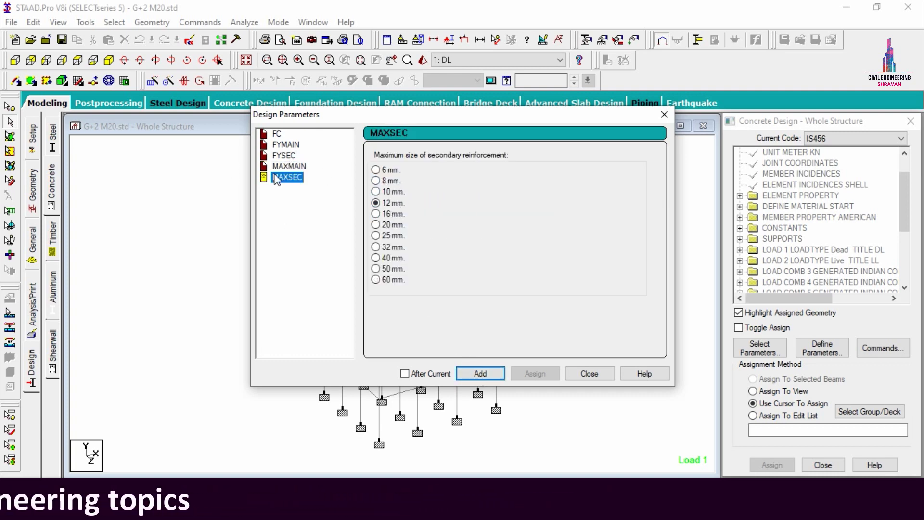
click(480, 375)
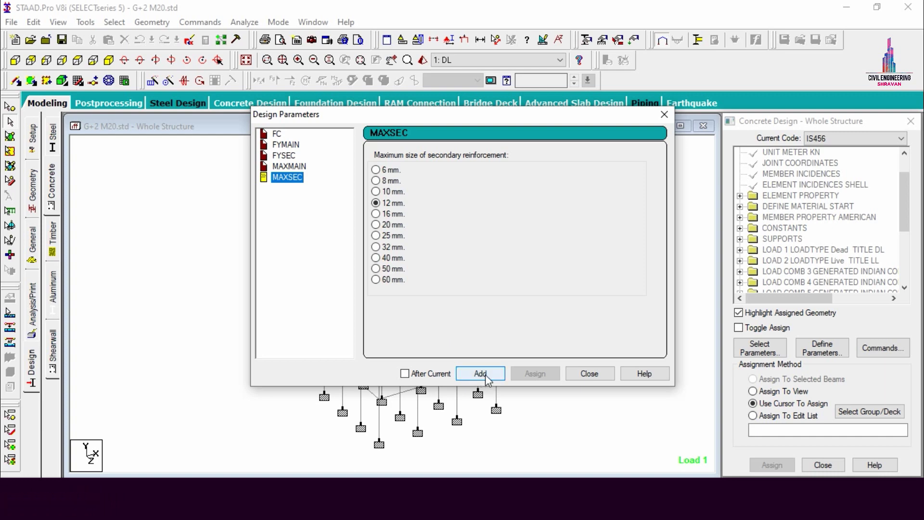
Add DESIGN BEAM, DESIGN COLUMN, DESIGN SLAB/ELEMENT and TAKE OFF commands to the design
click(604, 374)
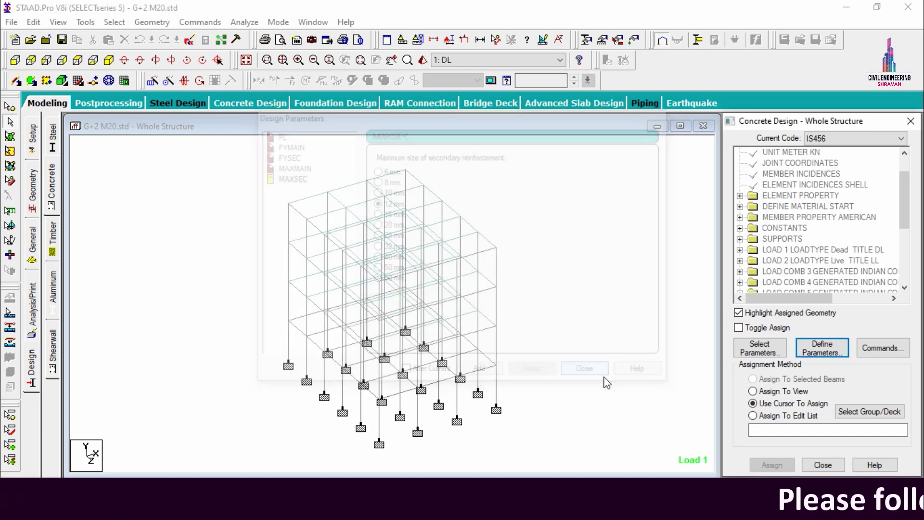
click(898, 348)
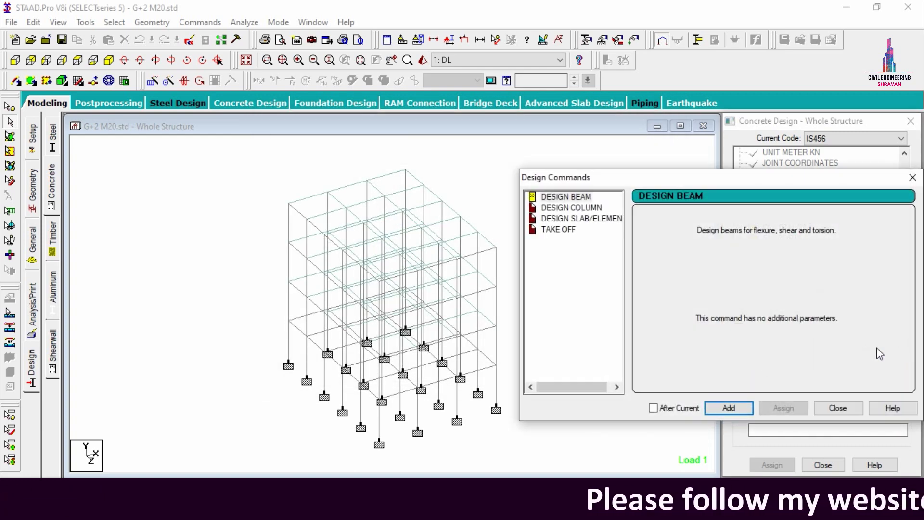
click(556, 197)
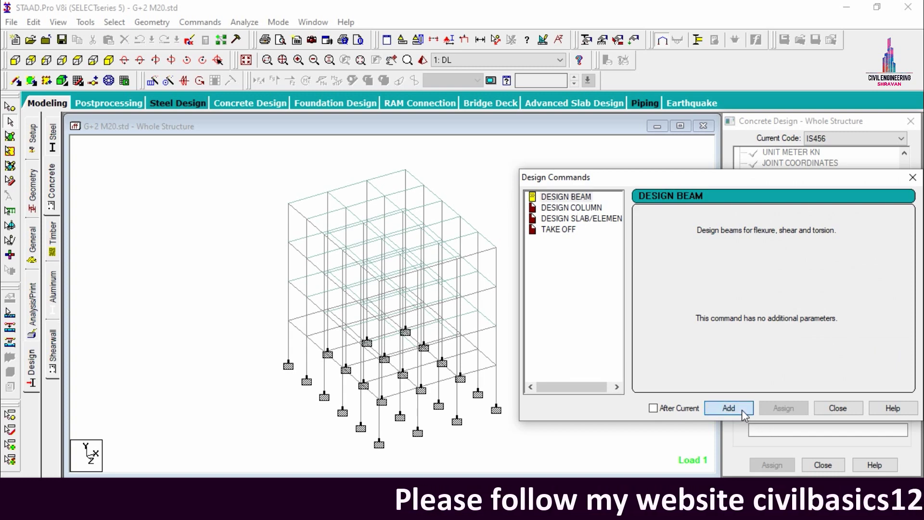
click(572, 207)
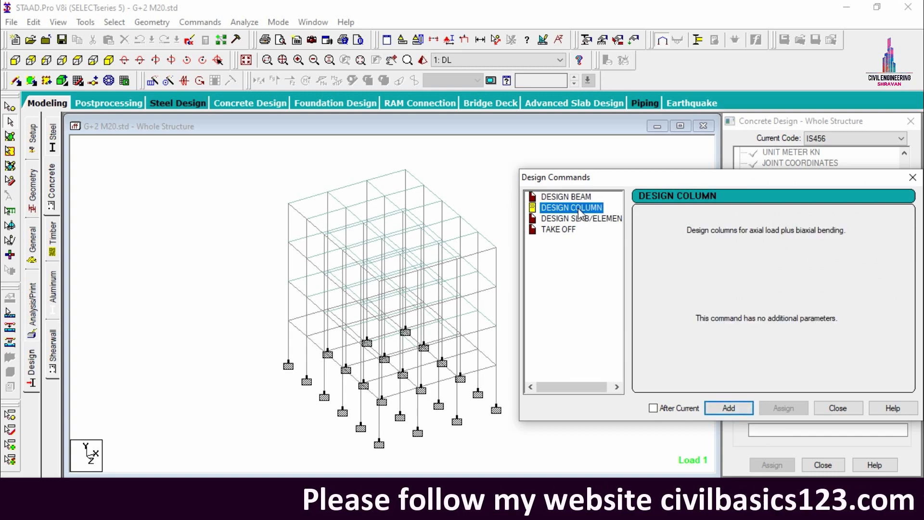
click(729, 408)
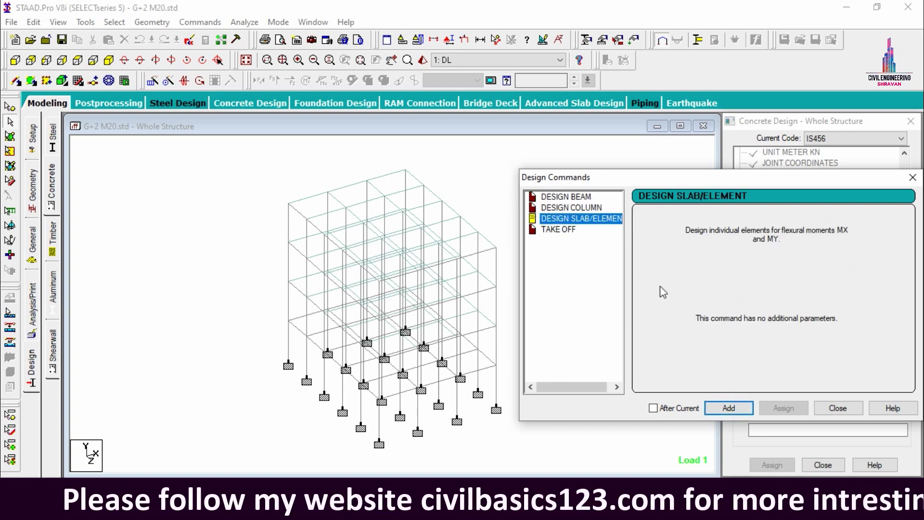
click(729, 407)
click(558, 229)
click(728, 408)
click(840, 407)
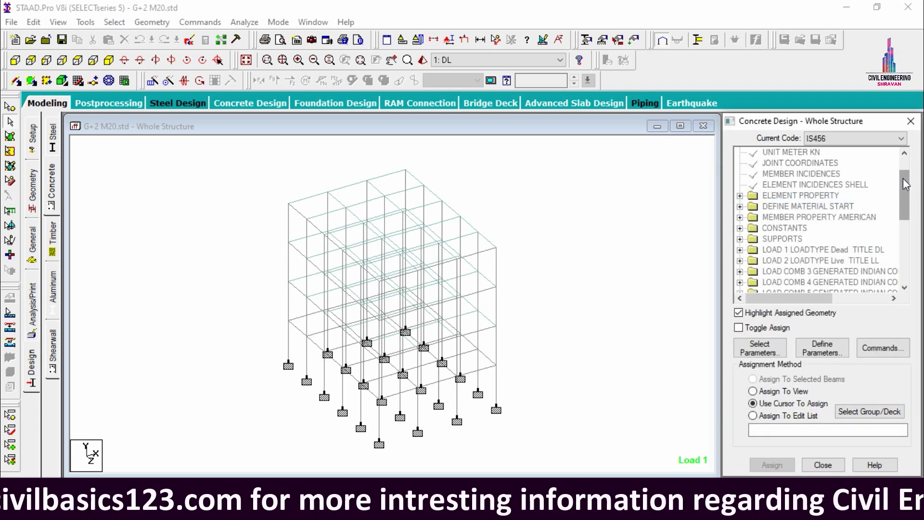
scroll(907, 183, down, 5)
Assign FC 20000, FYMAIN 415000 and FYSEC 415000 to the whole structure in view
click(798, 175)
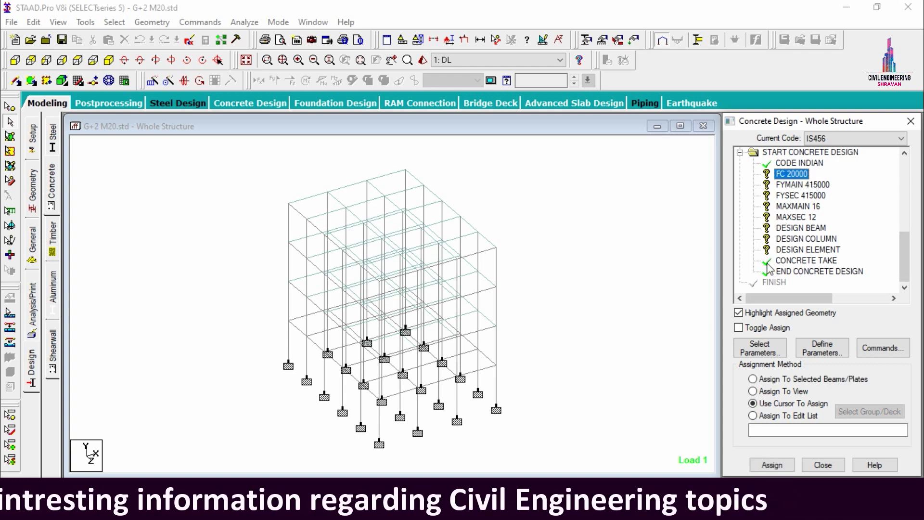
click(782, 392)
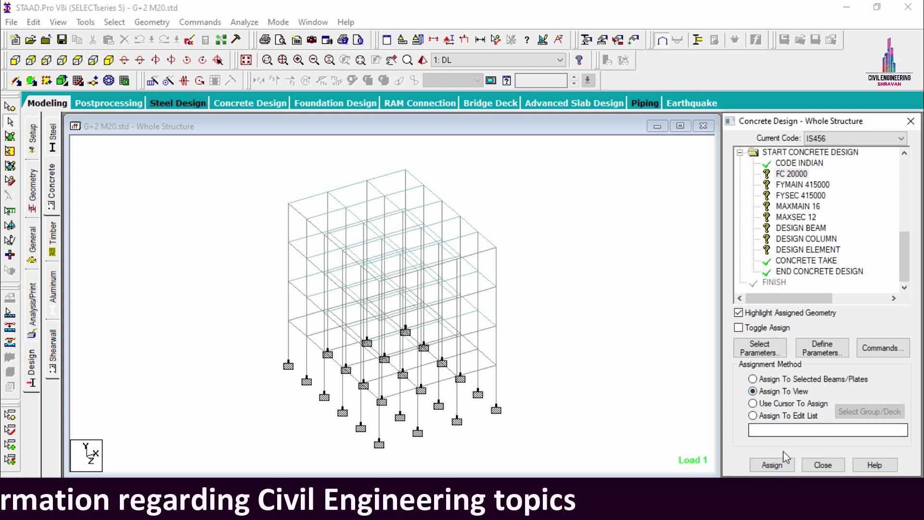
click(772, 465)
click(830, 331)
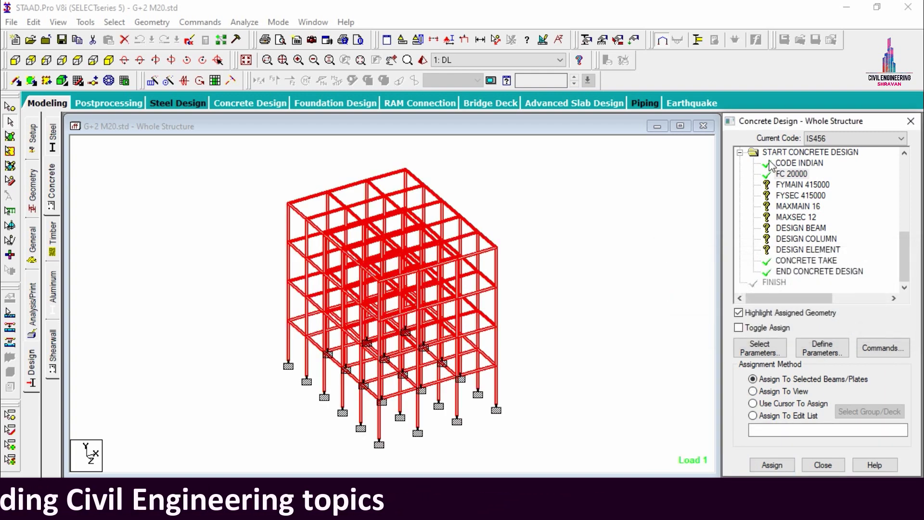
click(787, 187)
click(781, 390)
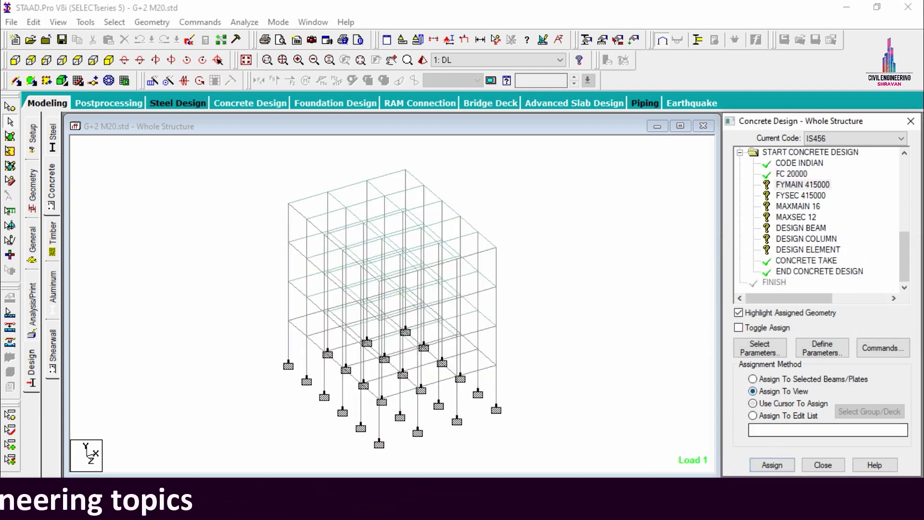
click(770, 465)
click(832, 331)
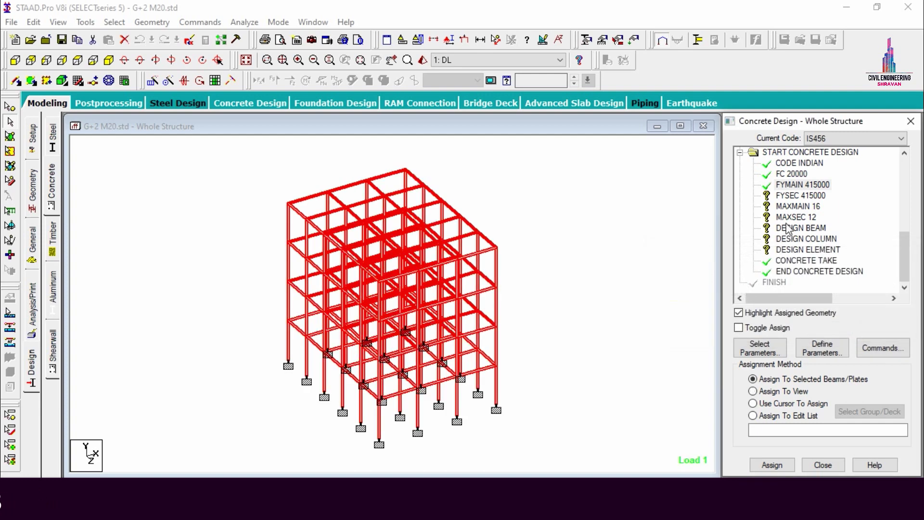
click(785, 195)
click(772, 391)
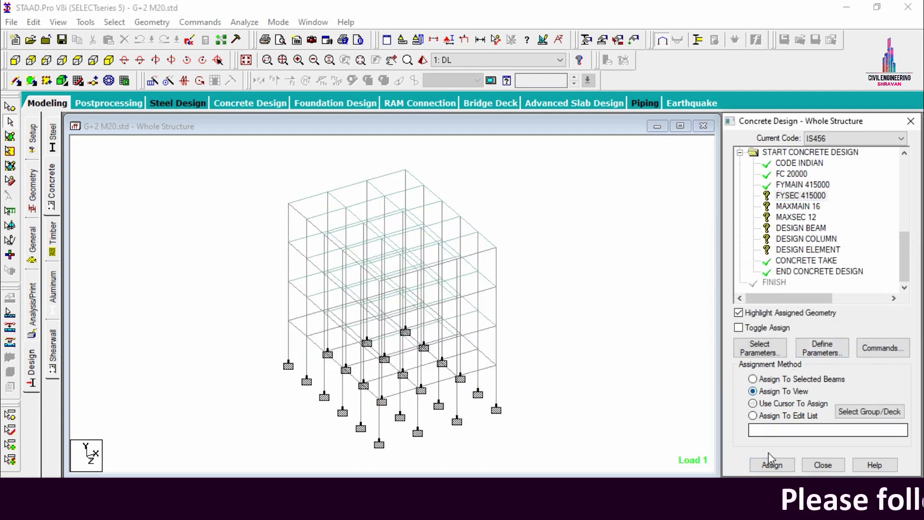
click(770, 465)
click(830, 332)
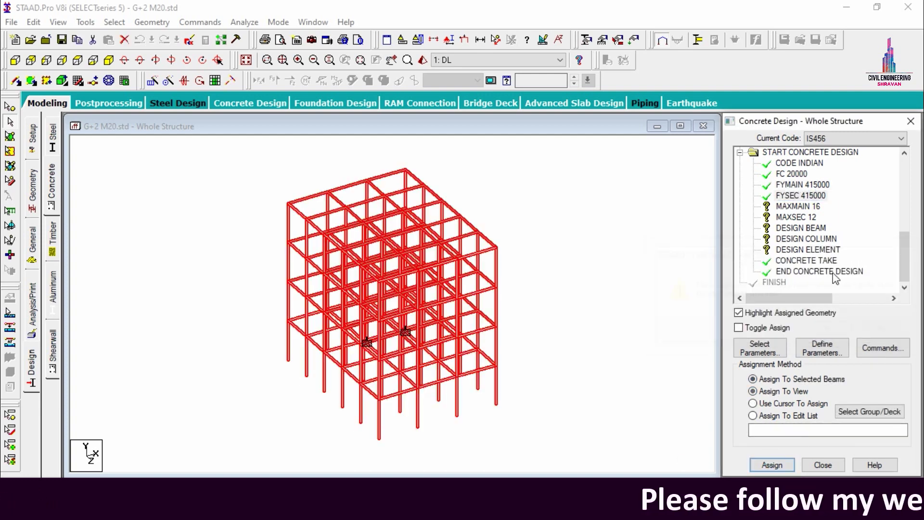
Assign MAXMAIN 16 and MAXSEC 12 to the whole structure in view
click(799, 206)
click(772, 391)
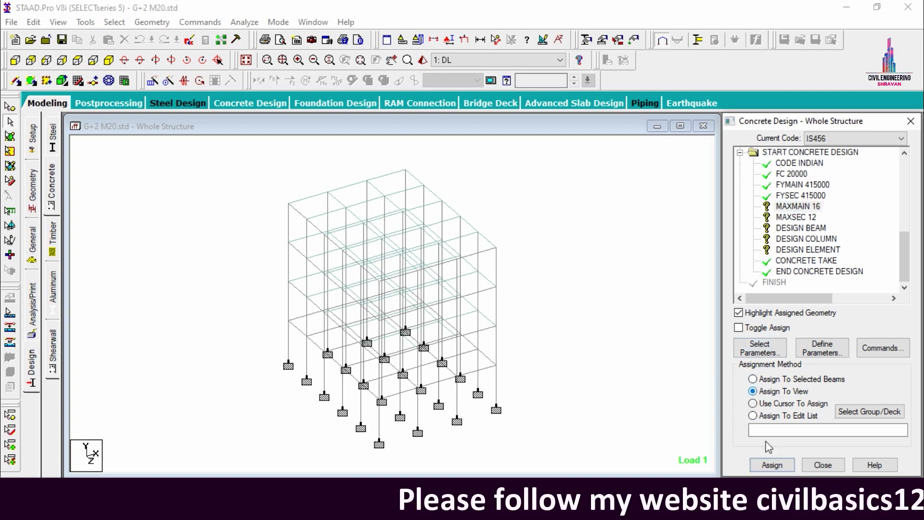
click(772, 465)
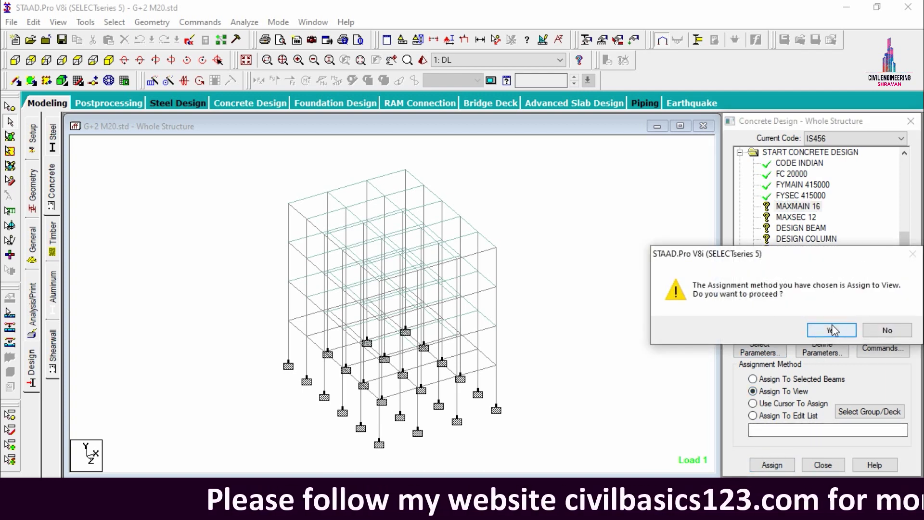
click(832, 330)
click(796, 217)
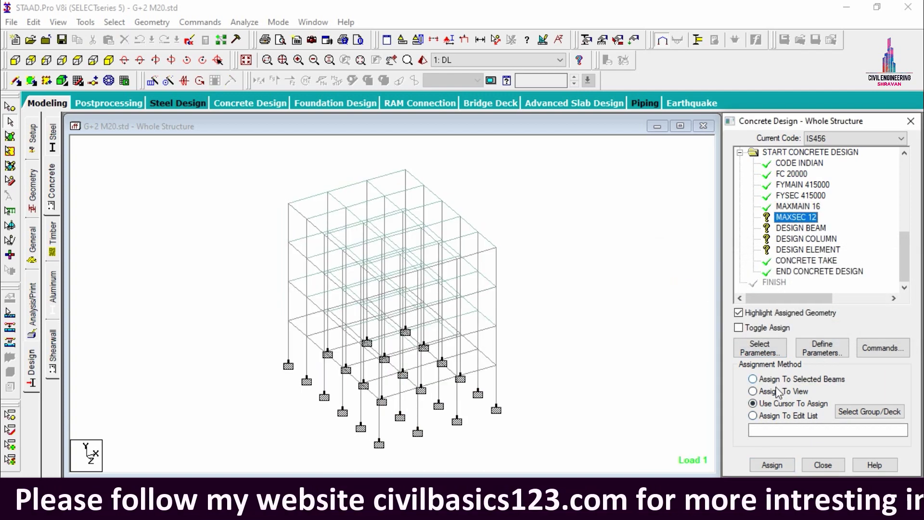
click(752, 391)
click(772, 465)
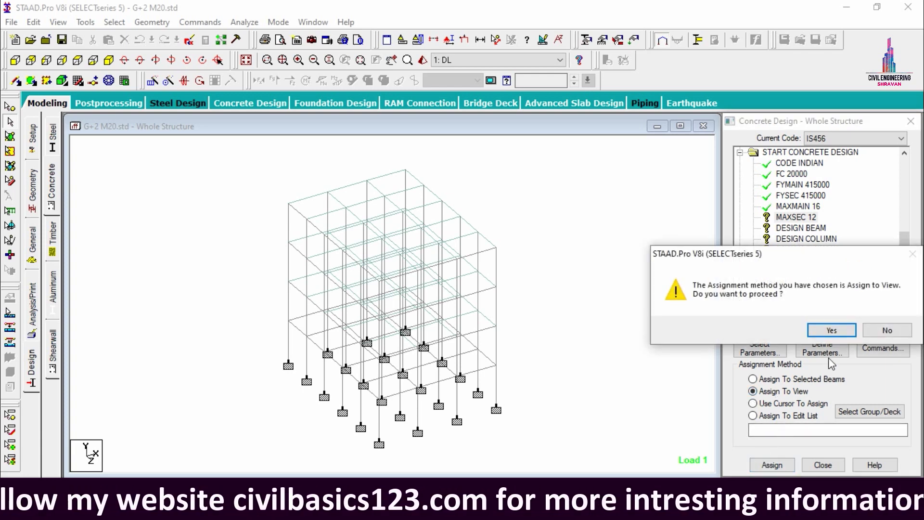
click(832, 330)
click(799, 229)
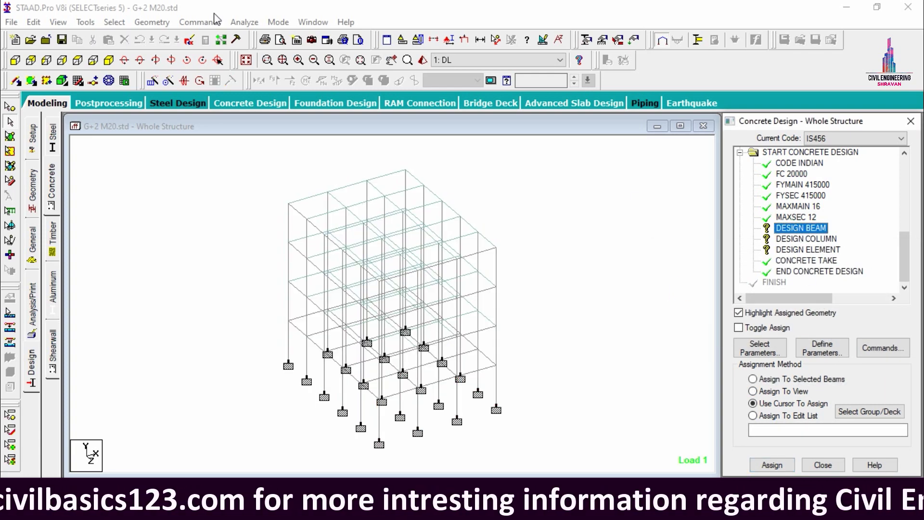
Assign DESIGN BEAM to all beams parallel to X and Z
click(114, 21)
mouse_move(160, 264)
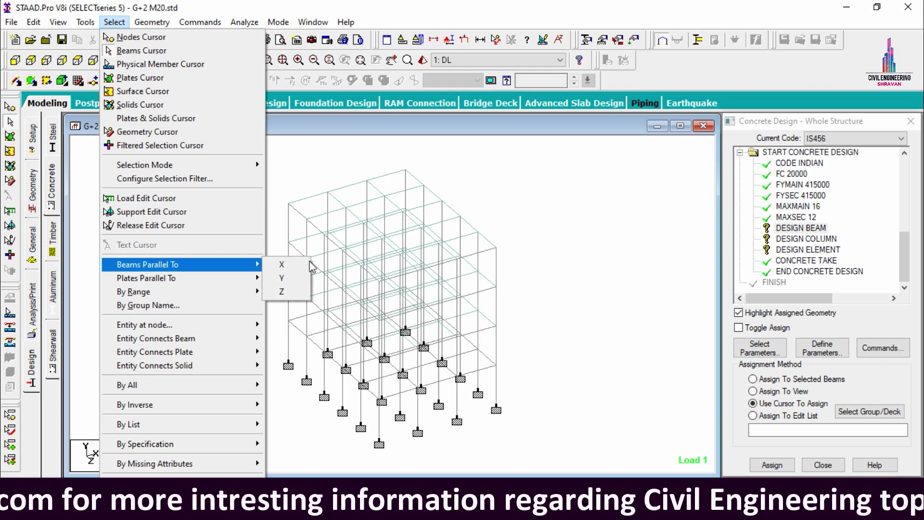
click(279, 264)
click(120, 23)
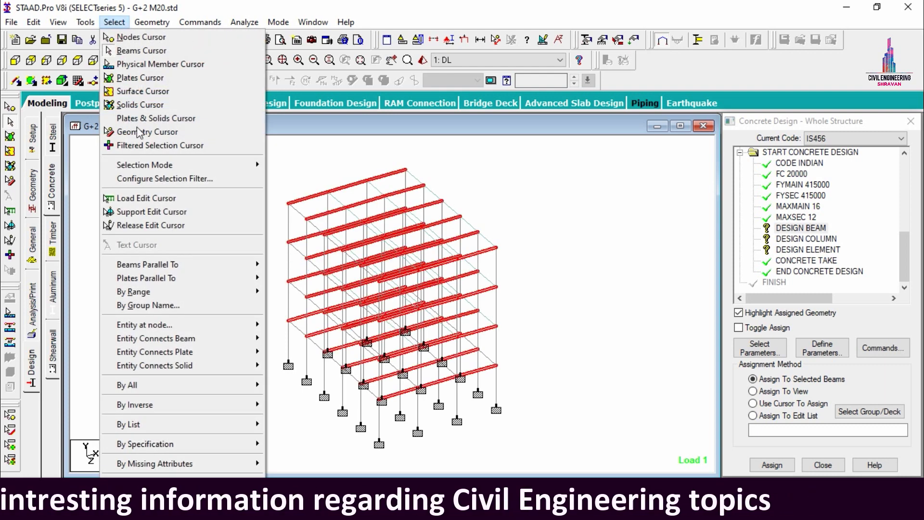
mouse_move(221, 265)
click(284, 291)
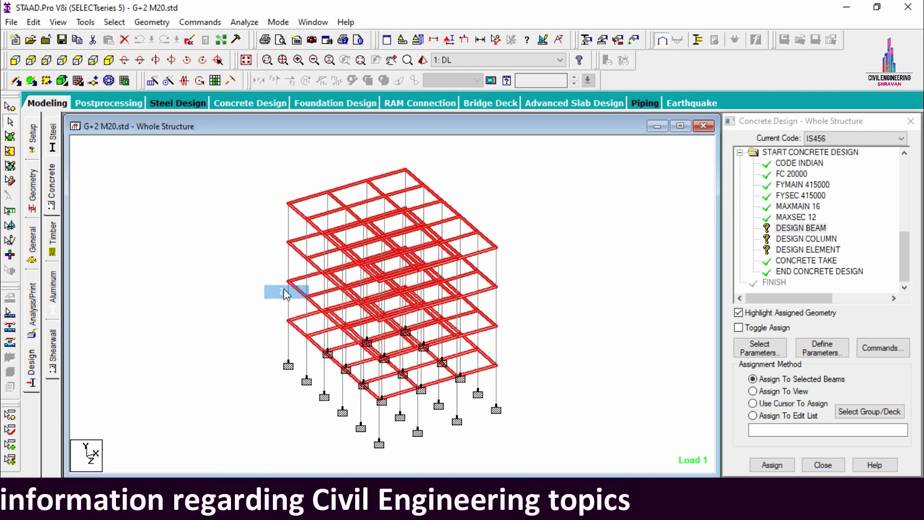
click(779, 462)
click(831, 332)
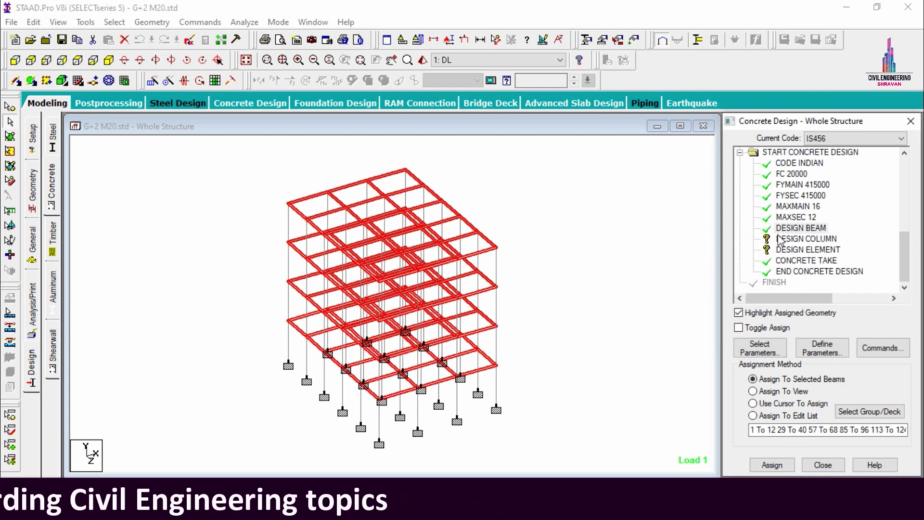
Assign DESIGN COLUMN to all vertical members parallel to Y
click(807, 238)
click(96, 39)
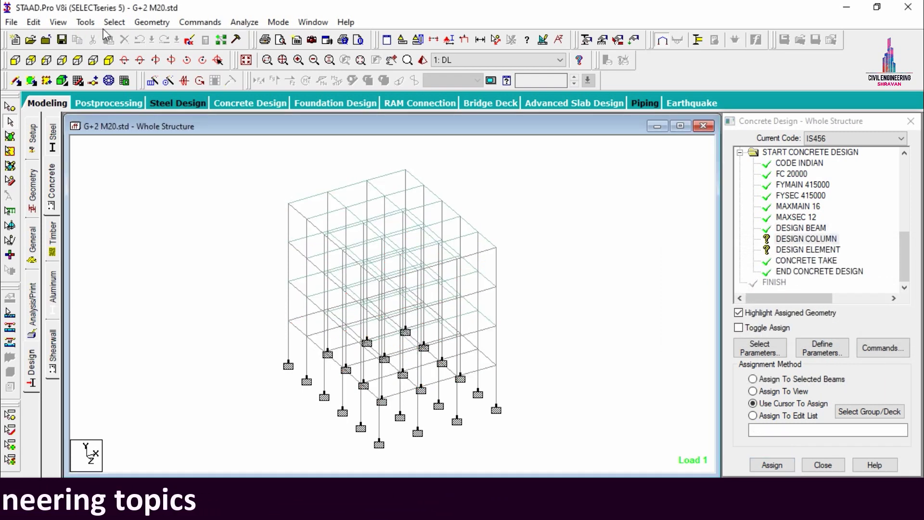
click(109, 24)
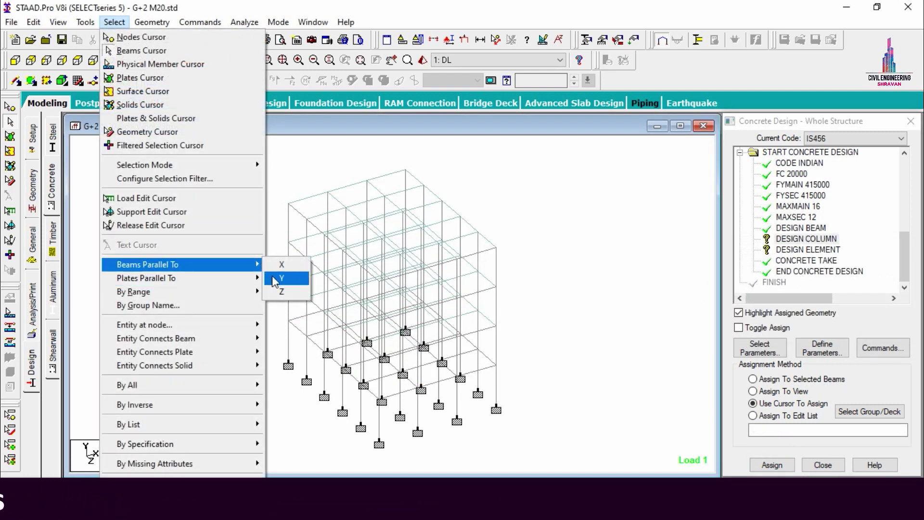
click(277, 277)
click(764, 463)
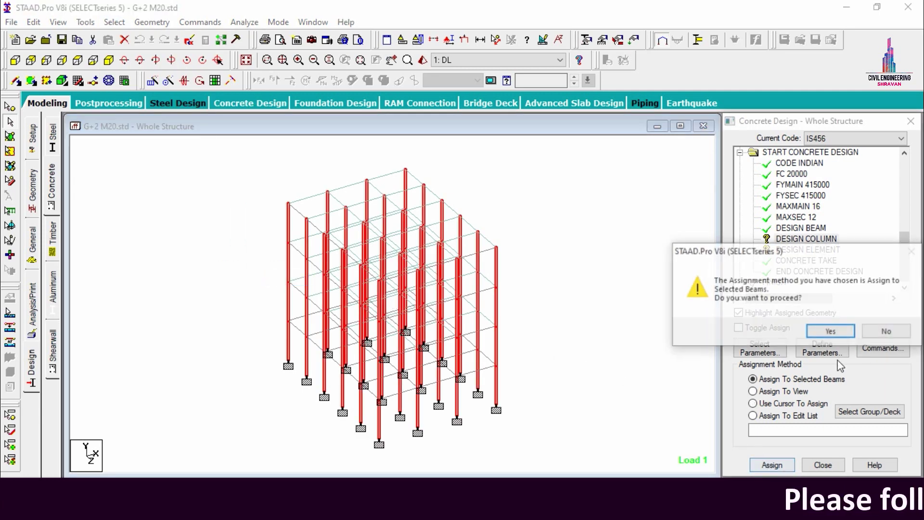
click(834, 332)
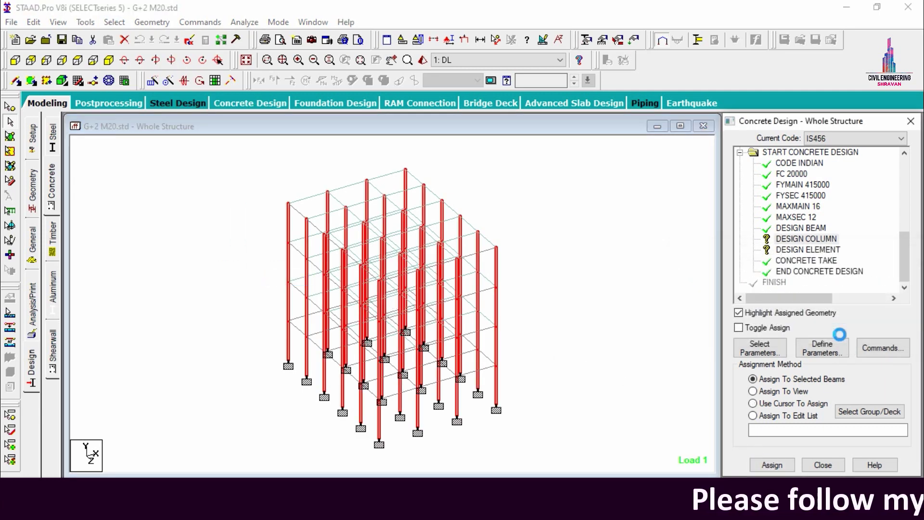
Assign DESIGN ELEMENT to all slab plates in the view
click(808, 249)
click(753, 391)
click(772, 463)
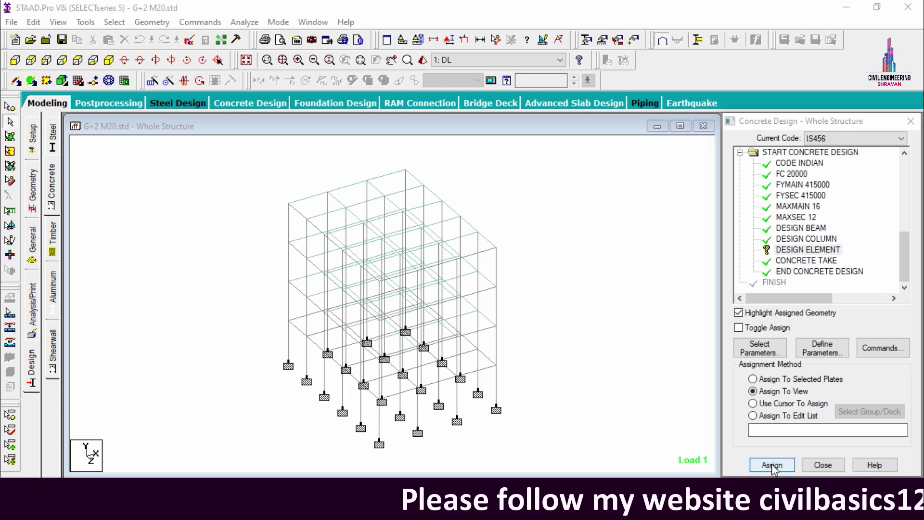
click(823, 328)
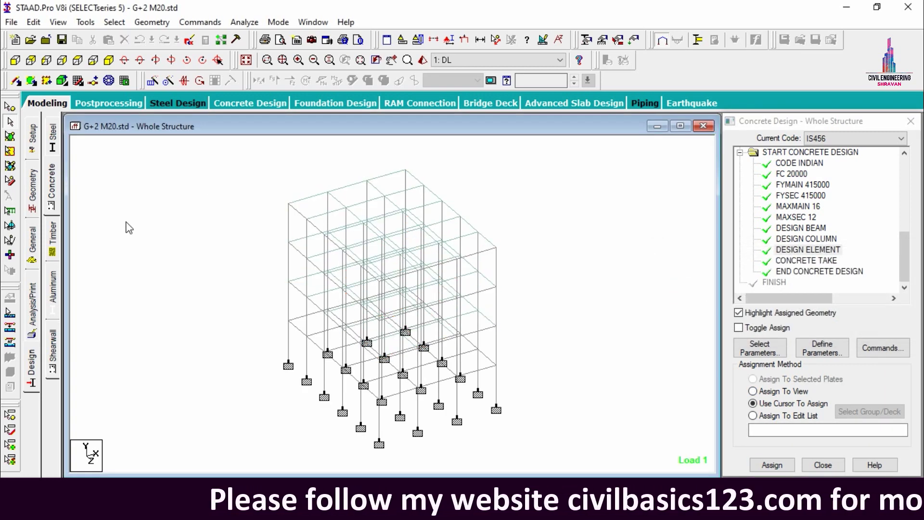
click(32, 300)
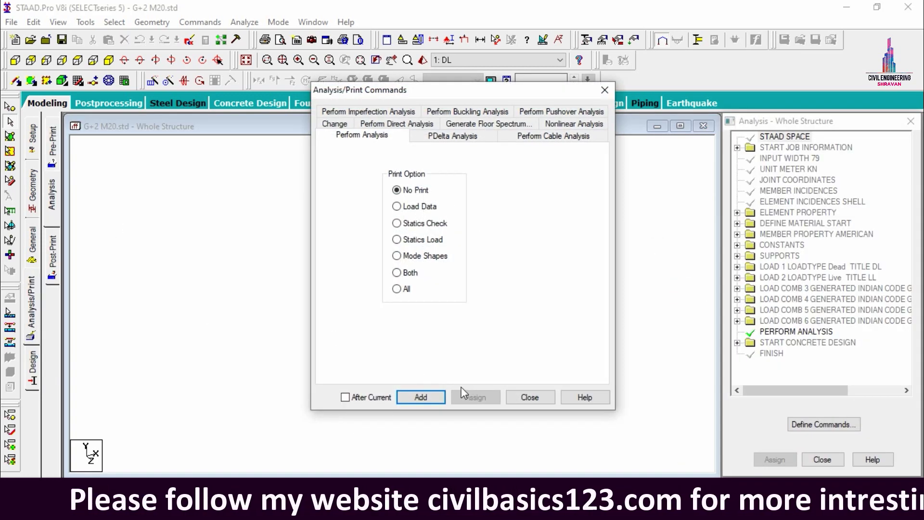
Add a PERFORM ANALYSIS command and run the analysis, then go to post-processing mode
click(419, 397)
click(527, 397)
click(245, 23)
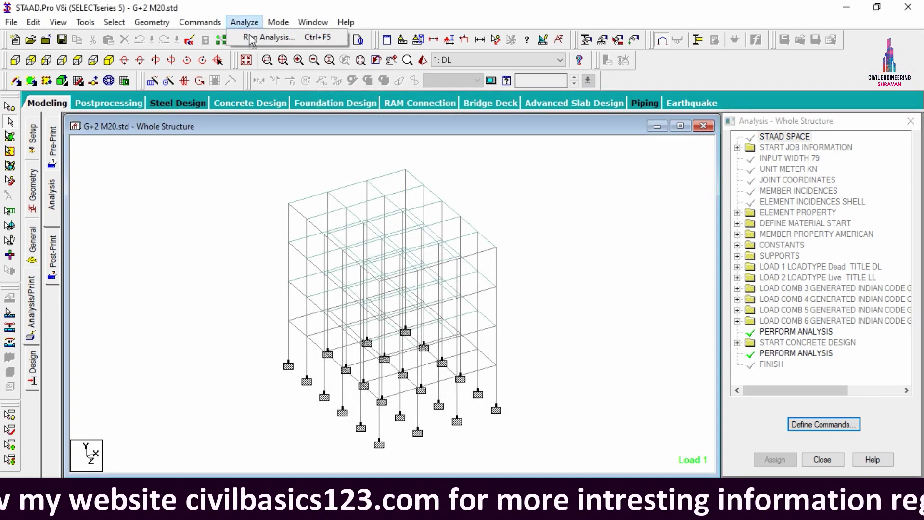
click(254, 35)
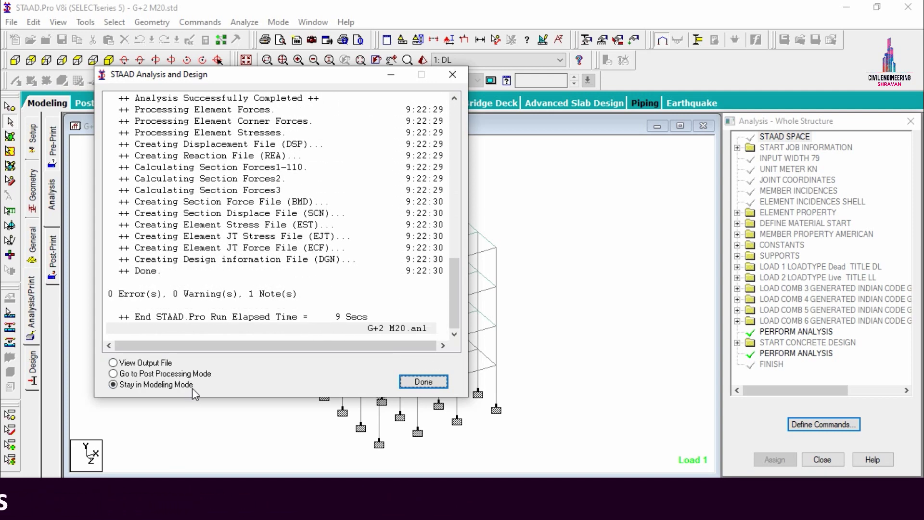
click(190, 375)
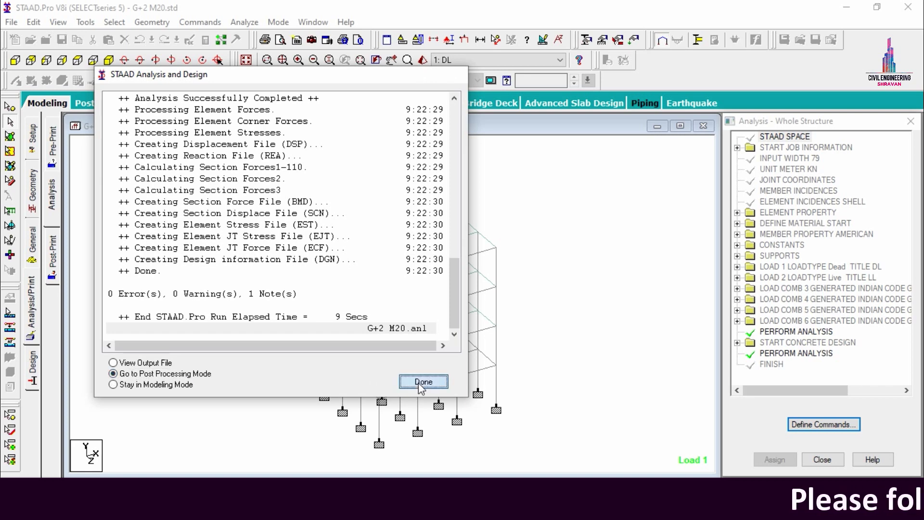
Load results for all load cases, hide the displacement diagram, and minimize STAAD.Pro
click(423, 382)
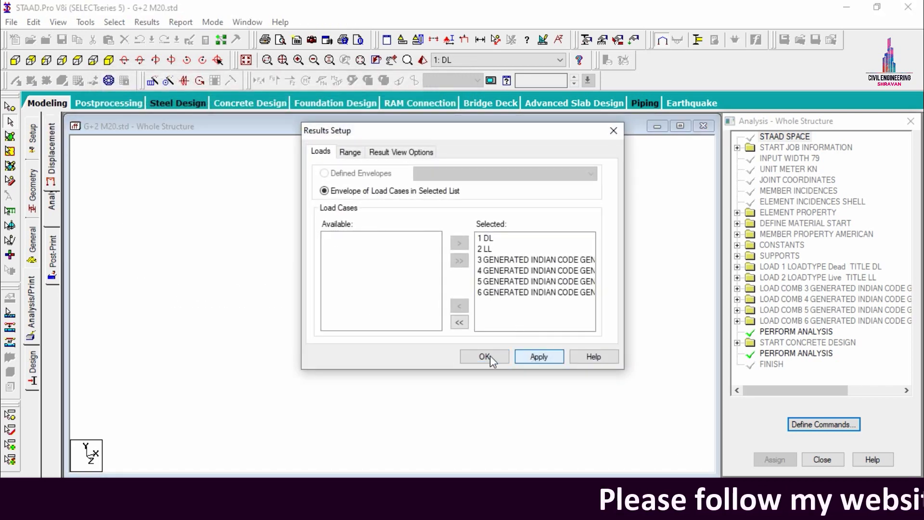
click(484, 357)
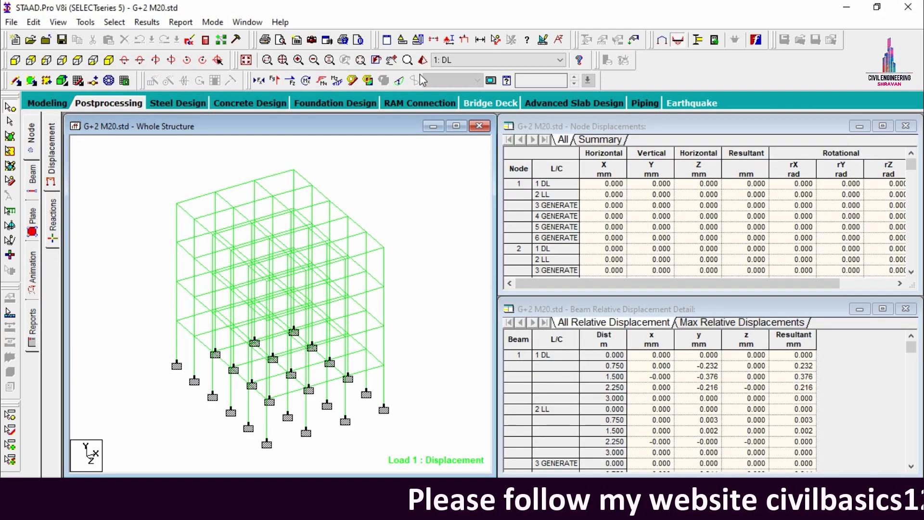
click(399, 82)
click(399, 83)
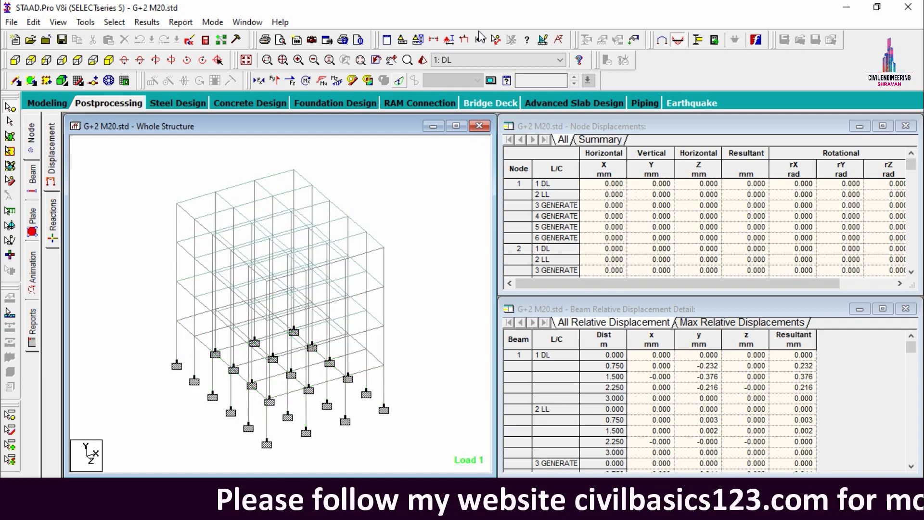
click(838, 10)
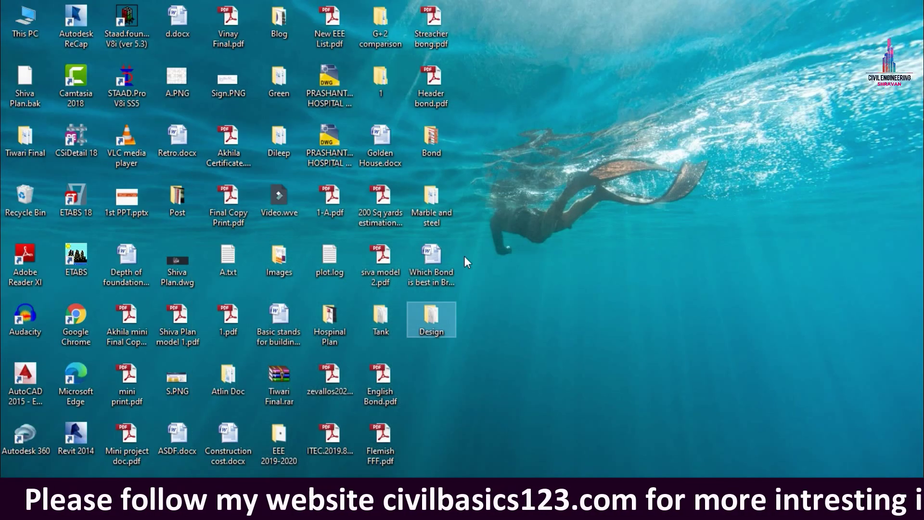
Open the Design folder on the desktop to reach G+2 M40.std
double_click(440, 316)
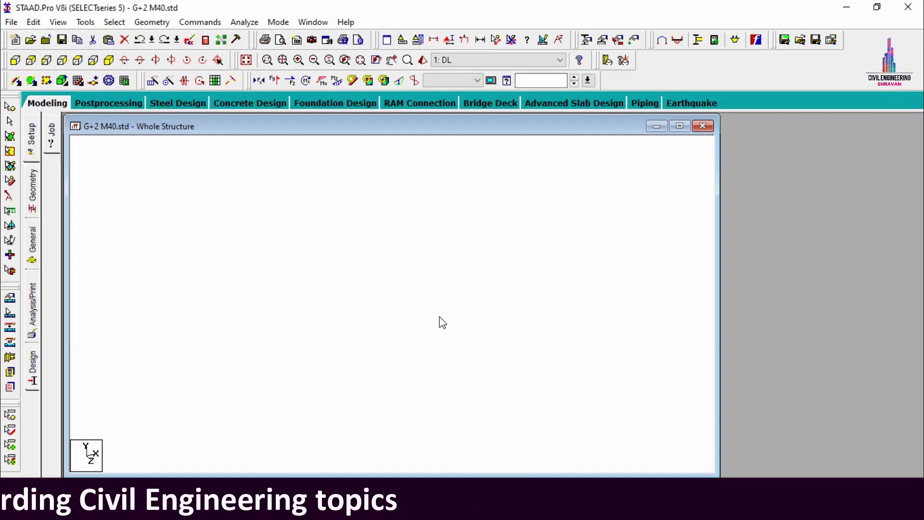
Switch to concrete design and select the IS456 design code
click(32, 366)
click(844, 140)
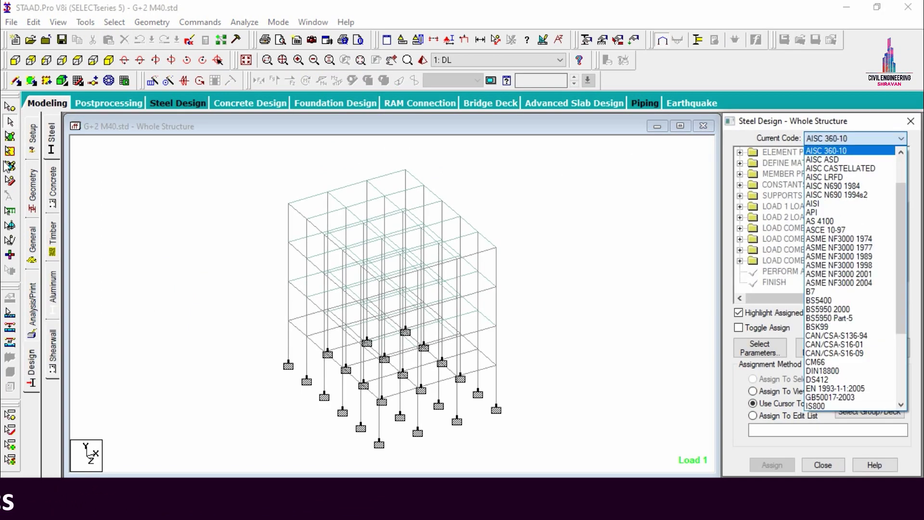
click(53, 185)
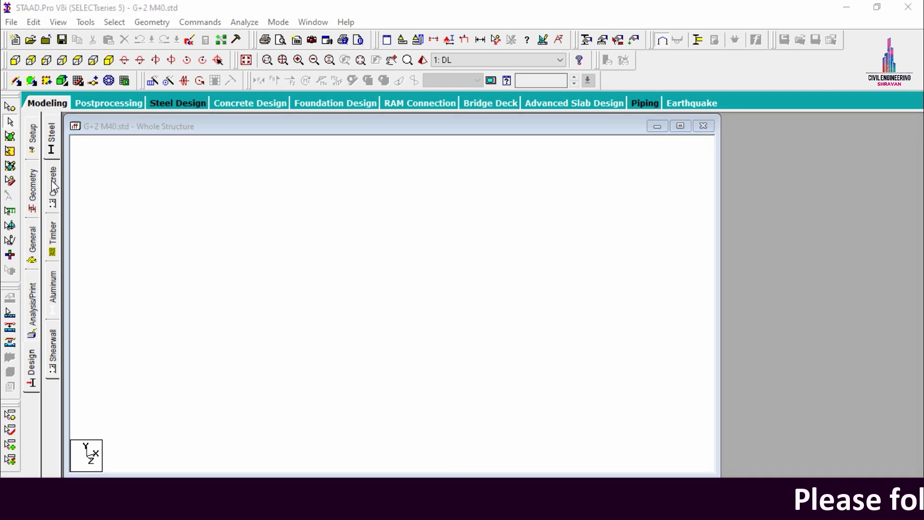
click(846, 140)
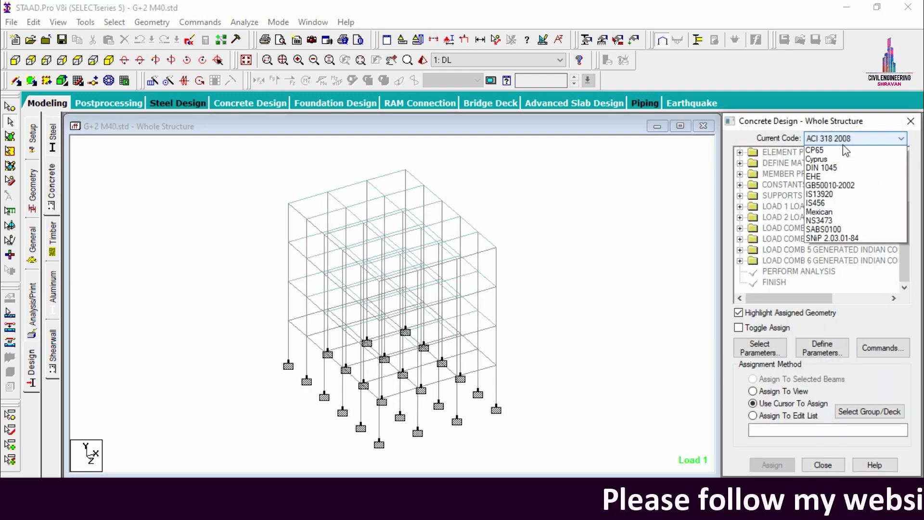
click(818, 309)
Choose FC, FYMAIN, FYSEC, MAXMAIN and MAXSEC as the design parameters
click(764, 343)
click(750, 323)
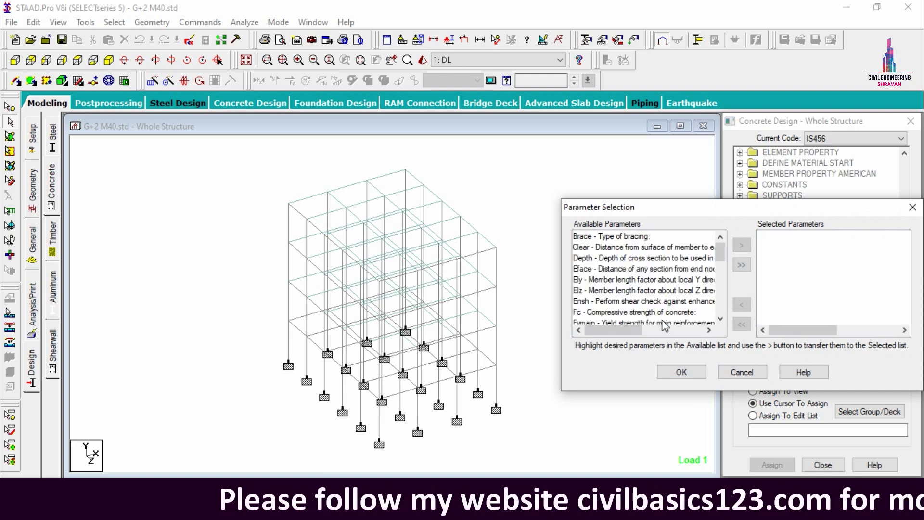
double_click(636, 313)
double_click(637, 313)
double_click(636, 316)
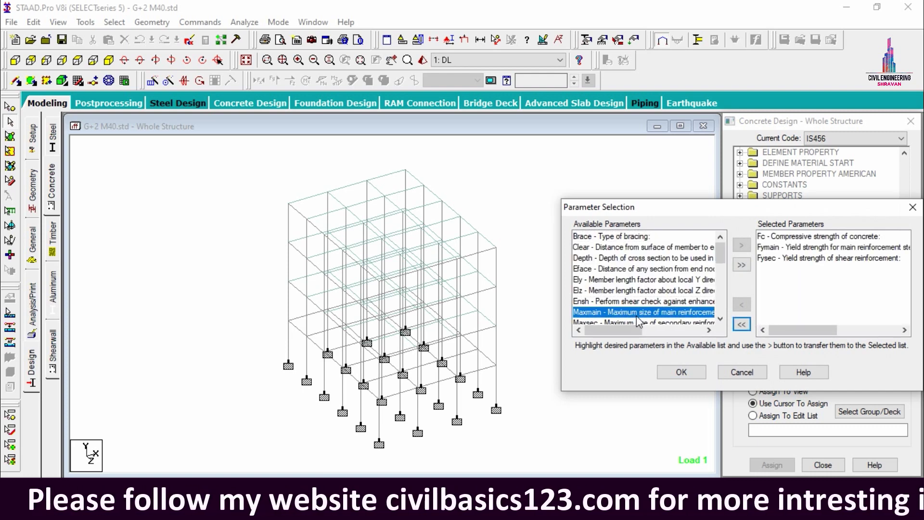
double_click(637, 315)
double_click(636, 316)
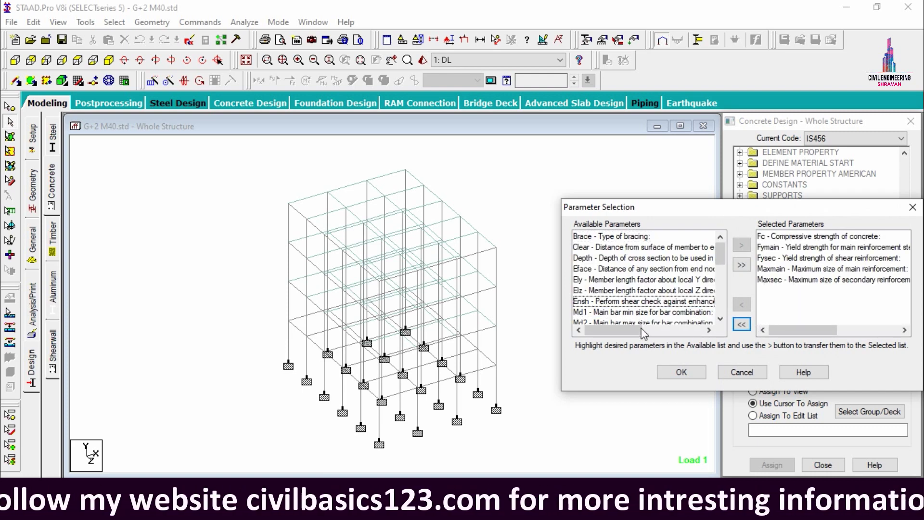
click(673, 371)
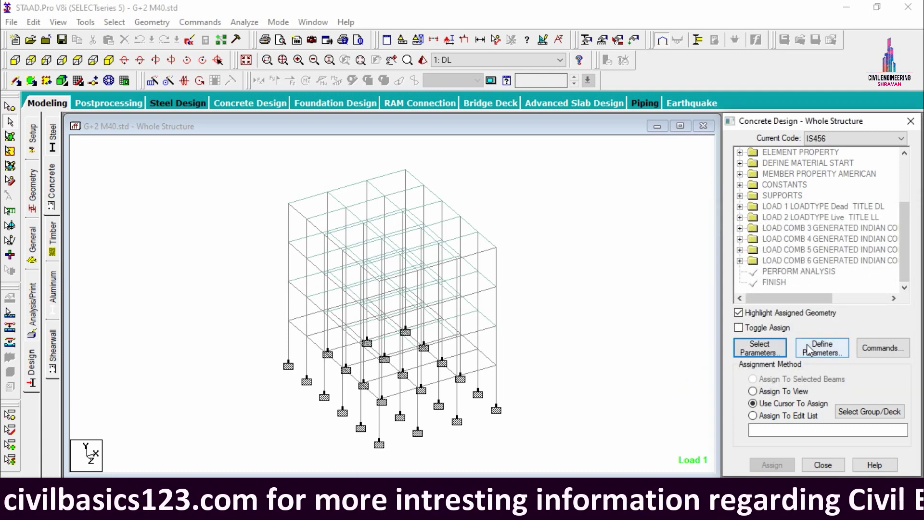
Add FC 40000 and set the FYMAIN yield strength to 500
click(814, 346)
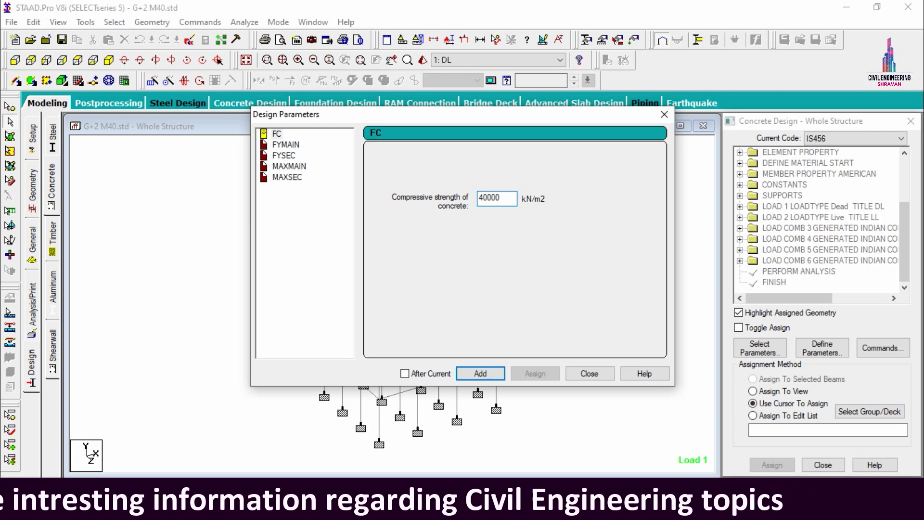
click(498, 374)
click(287, 146)
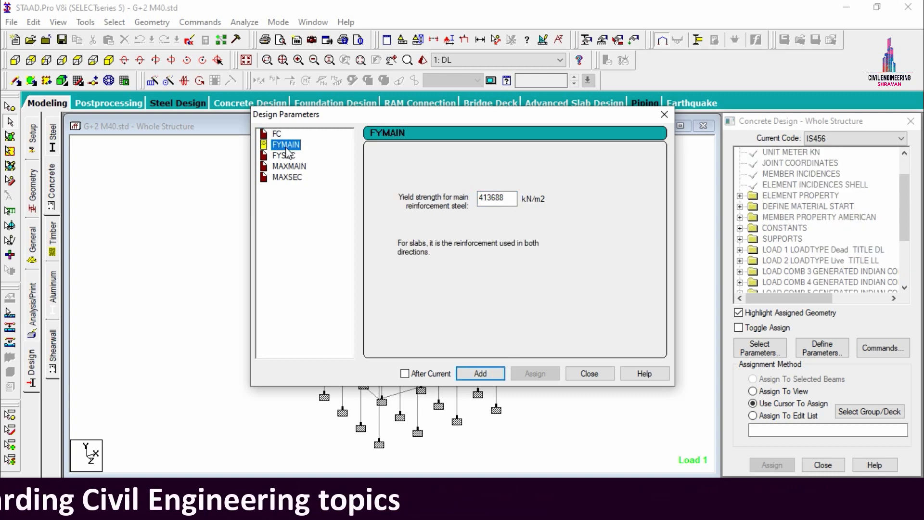
double_click(508, 197)
text(500000)
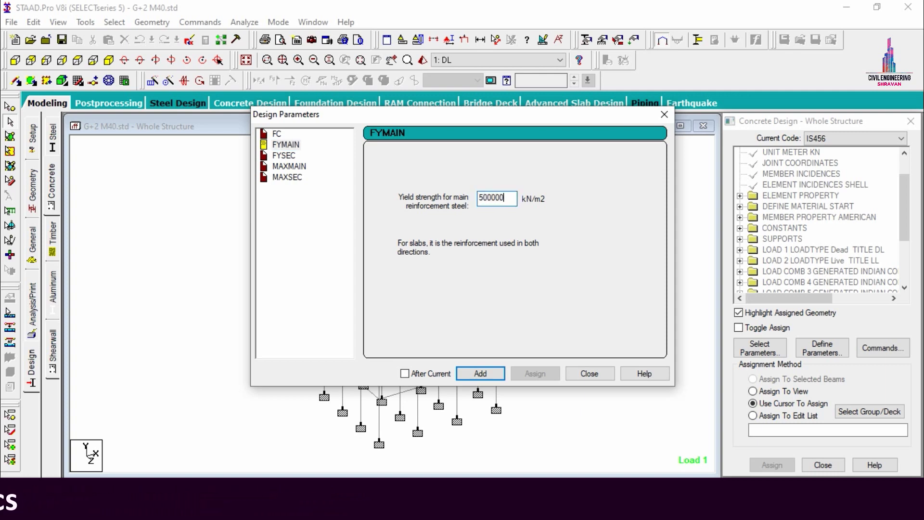
Add FYSEC 500000, MAXMAIN 16 mm and MAXSEC 12 mm parameters
click(281, 156)
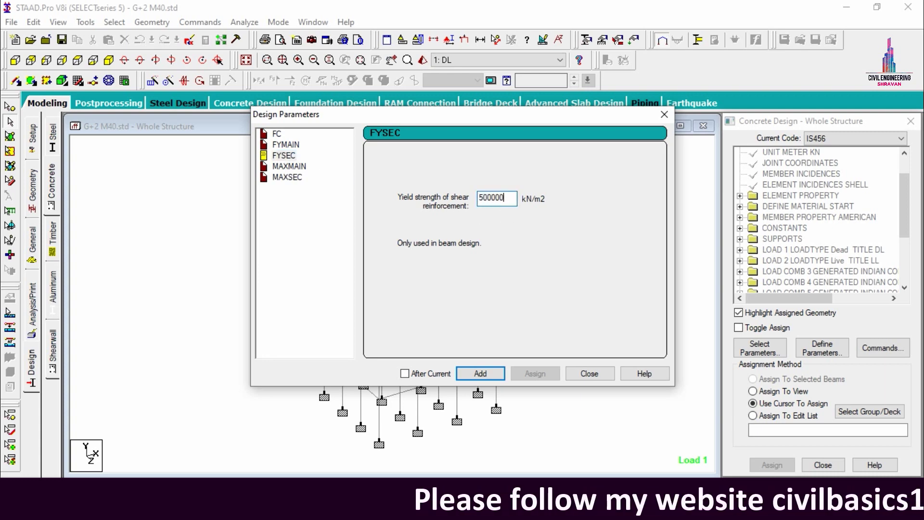
click(472, 373)
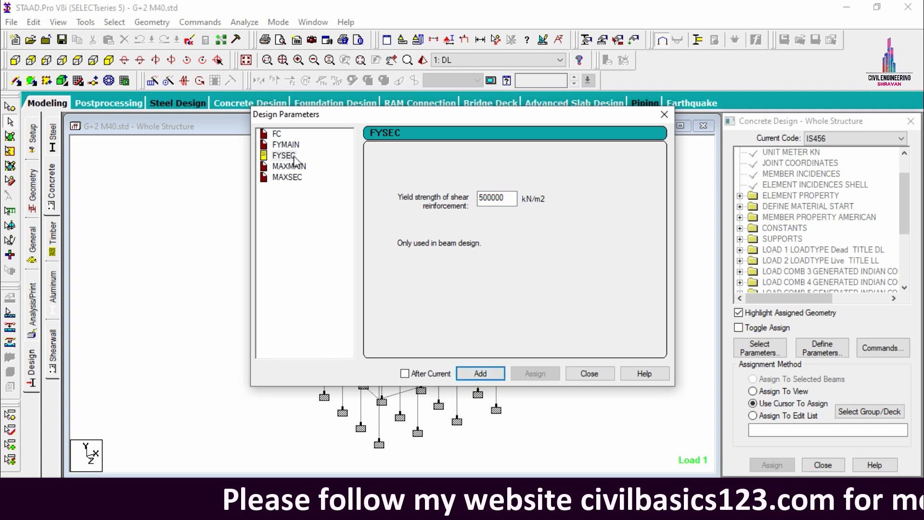
click(285, 166)
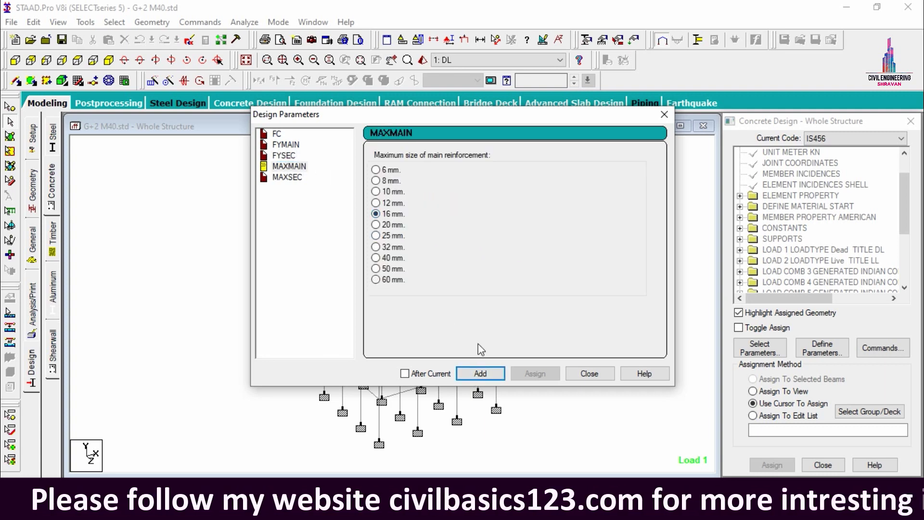
click(281, 179)
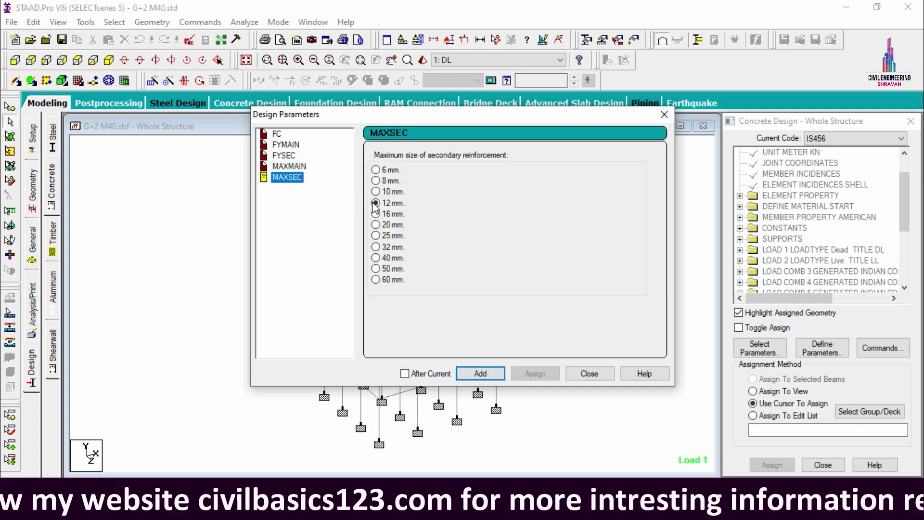
click(491, 371)
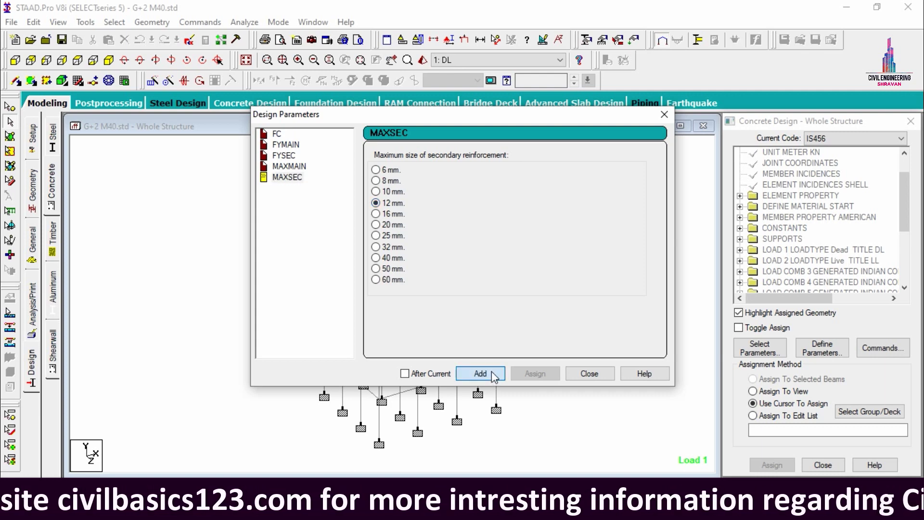
click(589, 374)
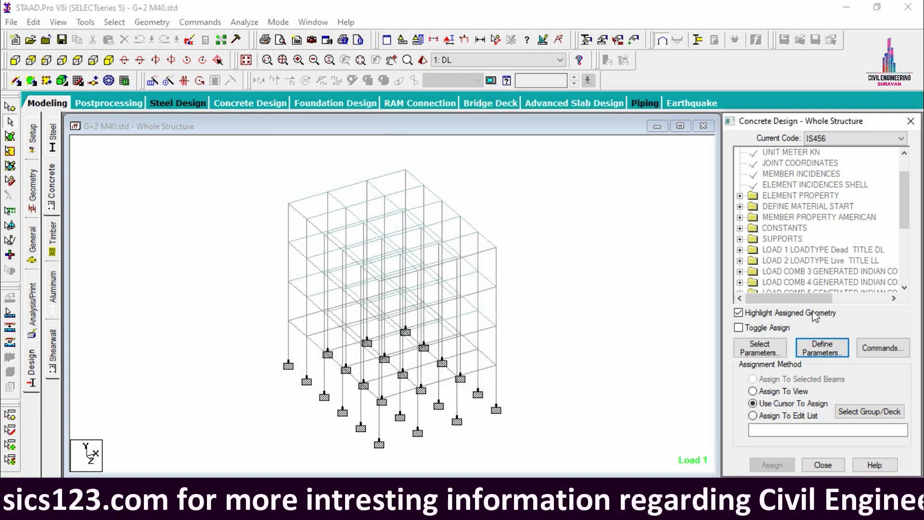
Add DESIGN BEAM, DESIGN COLUMN, DESIGN ELEMENT and TAKE OFF design commands
click(882, 348)
click(572, 208)
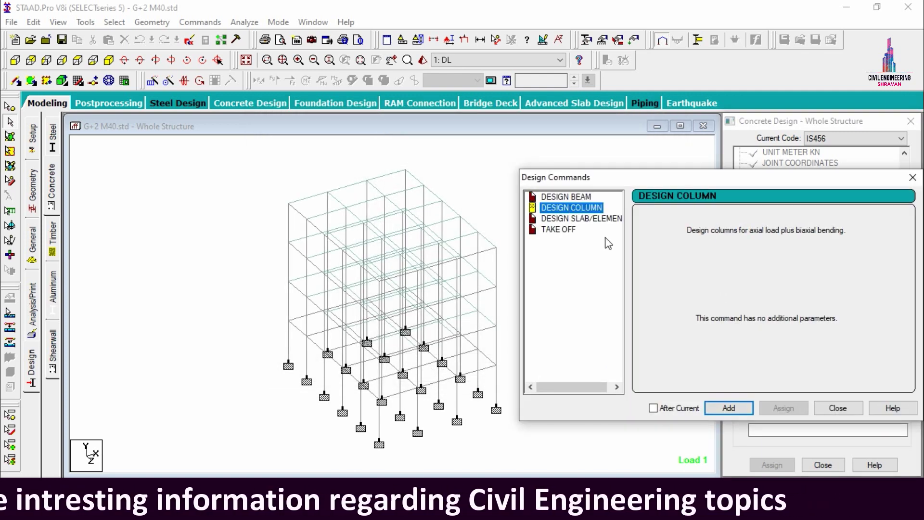
click(572, 196)
click(716, 410)
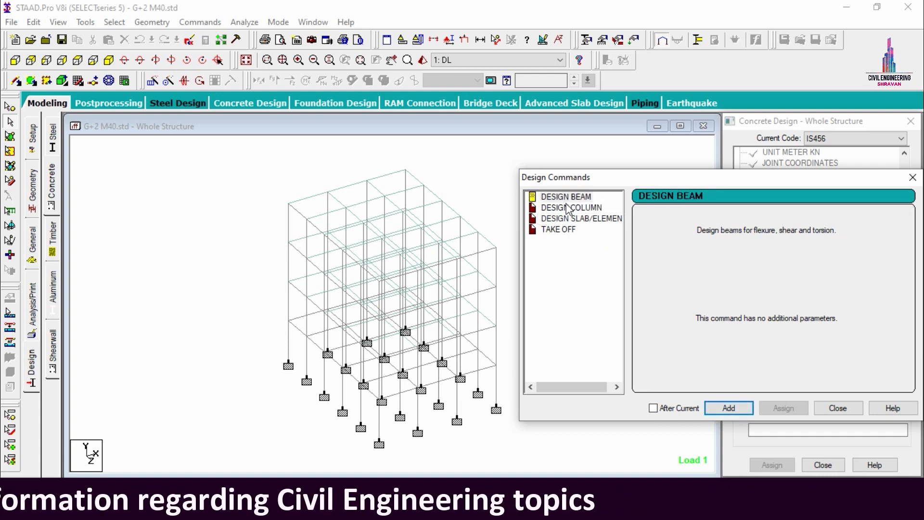
click(571, 208)
click(746, 408)
click(577, 230)
click(577, 218)
click(722, 408)
click(563, 230)
click(715, 409)
click(828, 408)
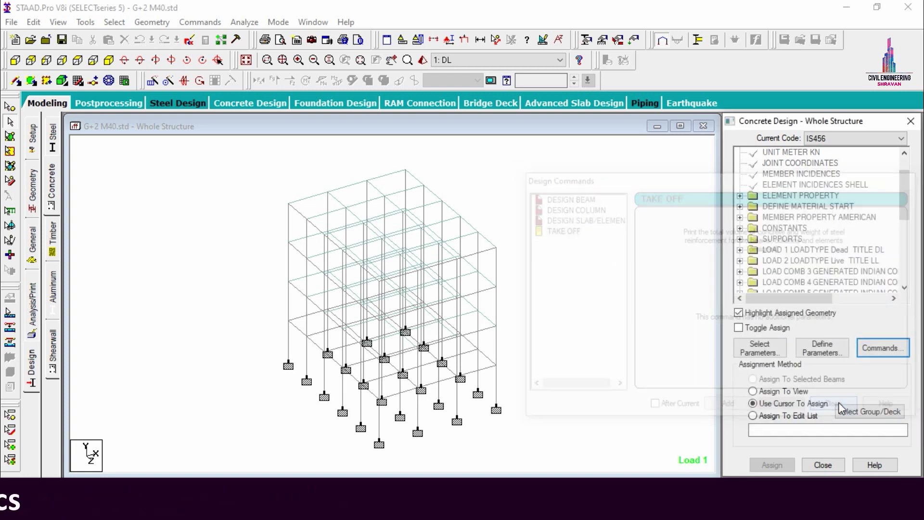
Assign FC 40000 and FYMAIN 500000 to the whole structure
scroll(902, 212, down, 5)
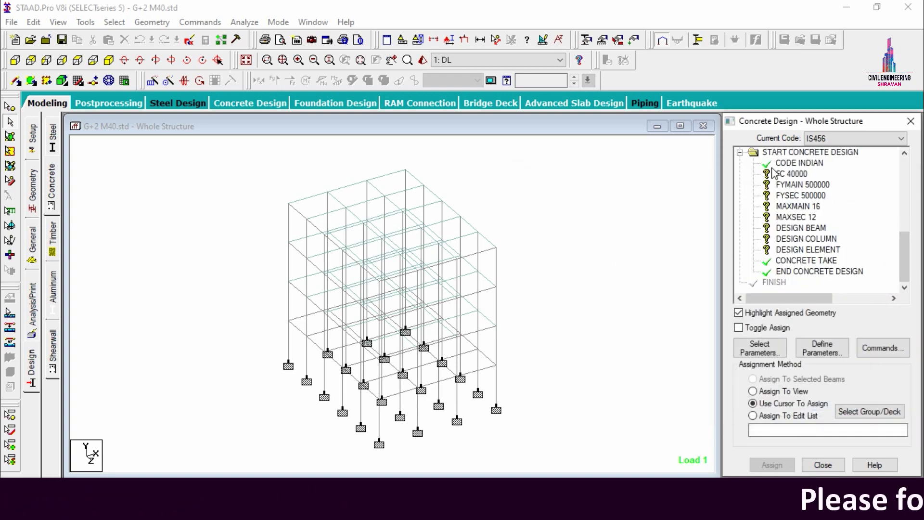
click(792, 174)
click(752, 391)
click(772, 465)
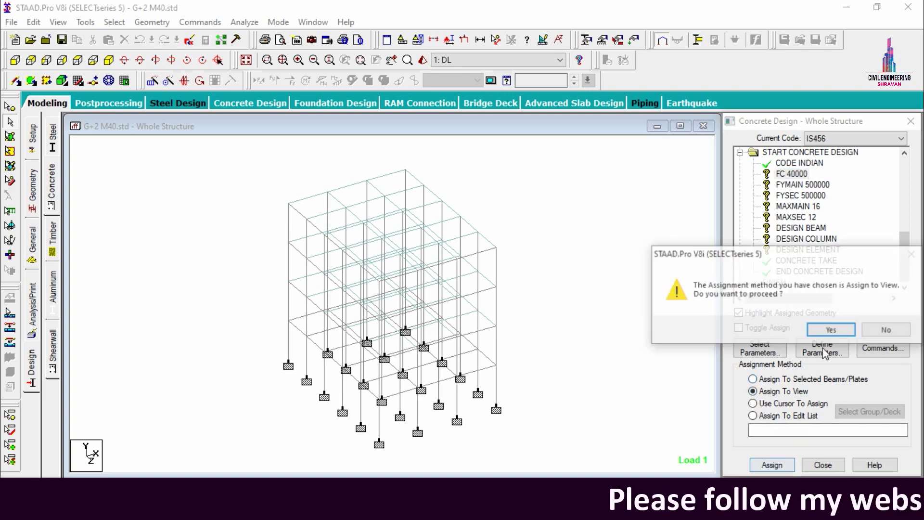
click(824, 328)
click(809, 185)
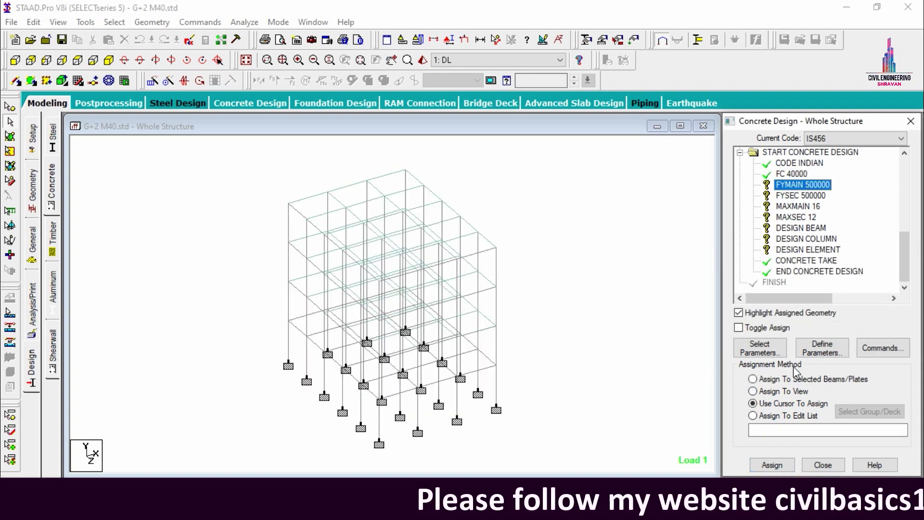
click(753, 391)
click(770, 465)
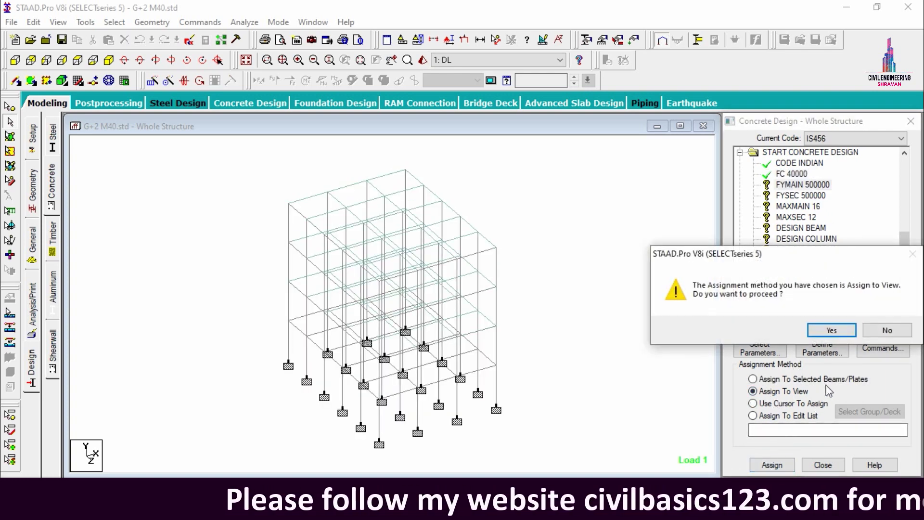
click(825, 328)
Assign FYSEC 500000, MAXMAIN 16 and MAXSEC 12 to the whole structure
click(799, 195)
click(793, 391)
click(776, 465)
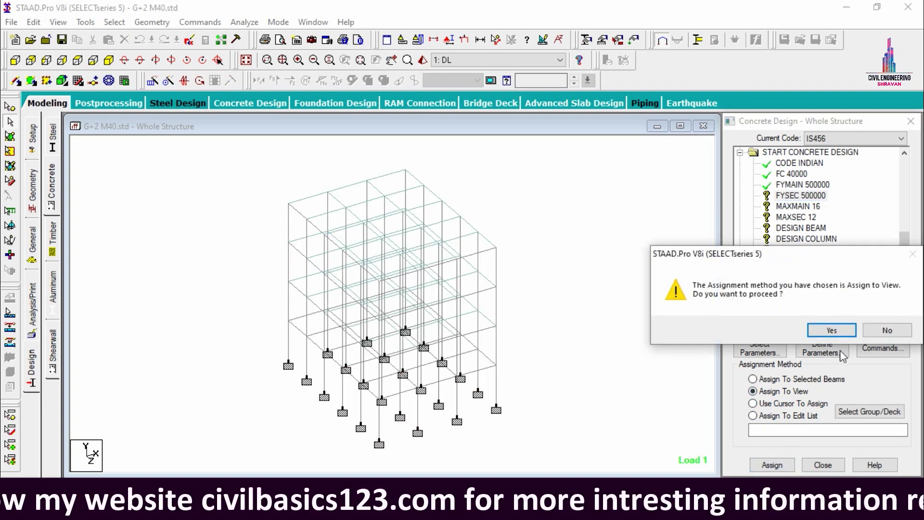
click(830, 332)
click(786, 207)
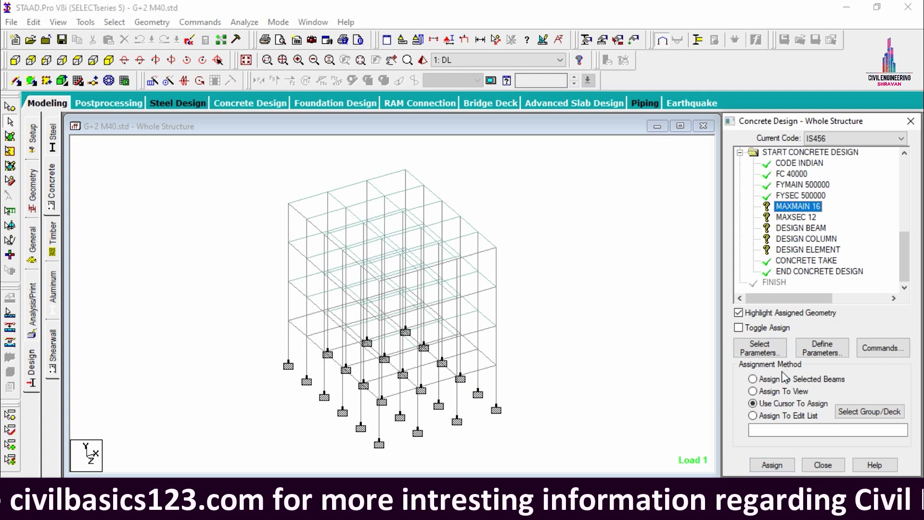
click(753, 391)
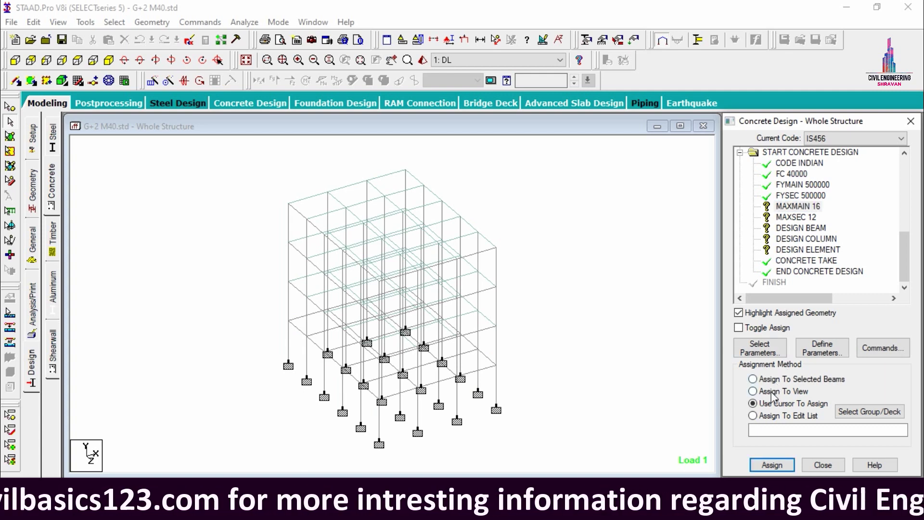
click(772, 465)
click(830, 332)
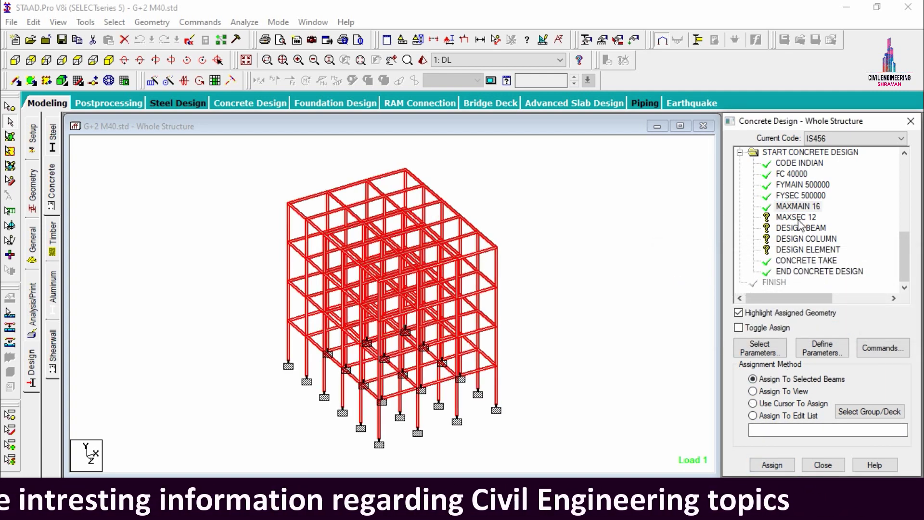
click(797, 218)
click(762, 391)
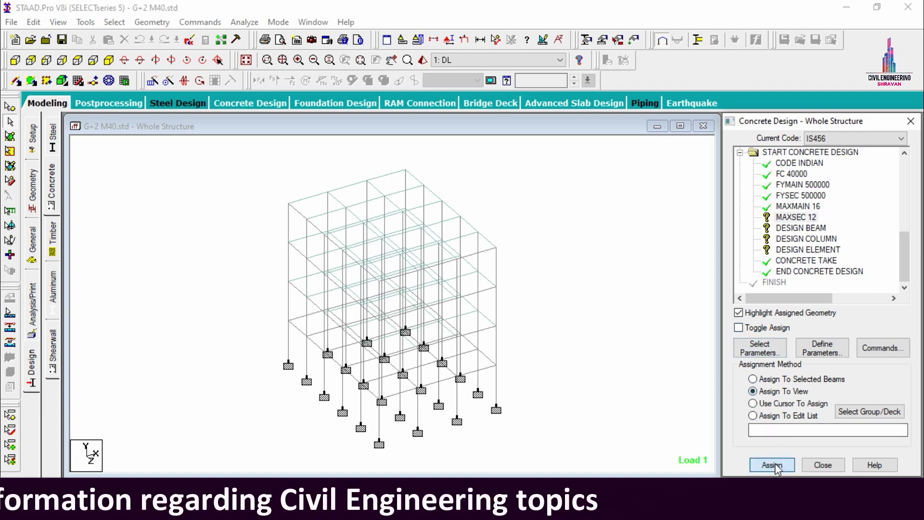
click(772, 465)
click(832, 330)
click(801, 228)
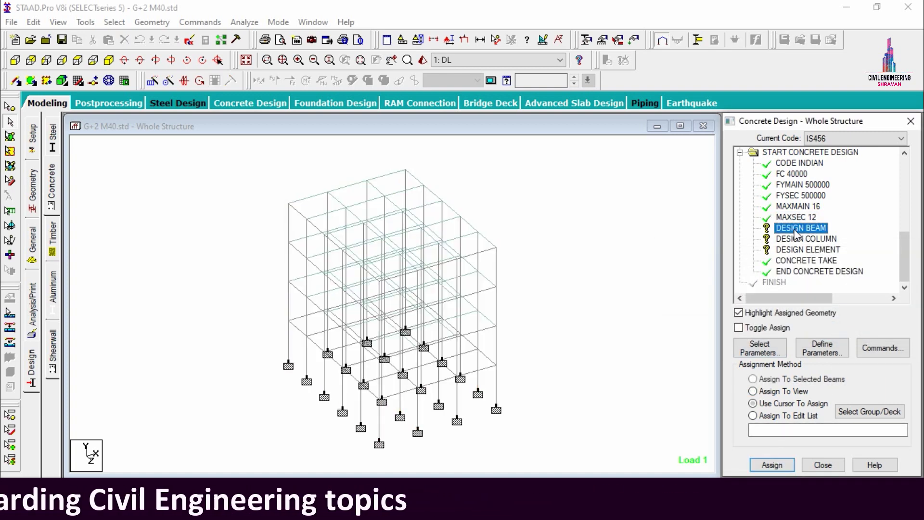
Assign DESIGN BEAM to all beams running along X and Z
click(114, 23)
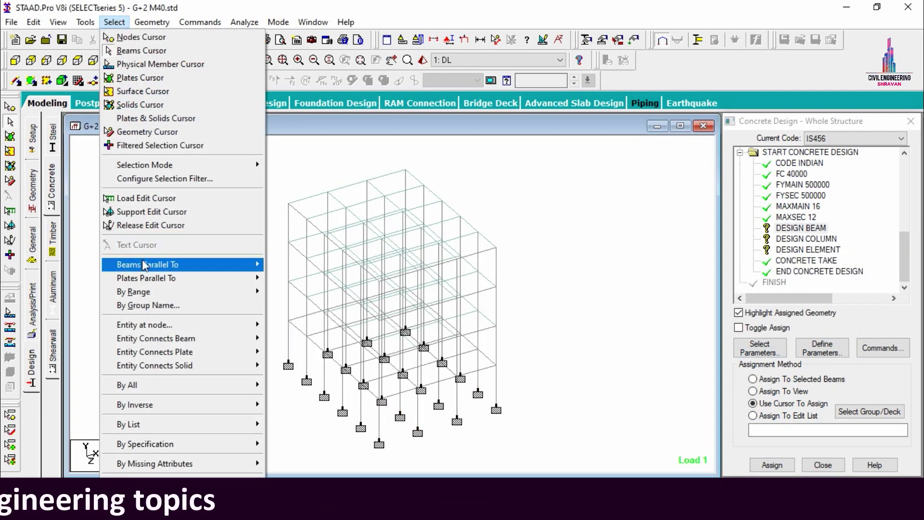
mouse_move(142, 263)
click(289, 268)
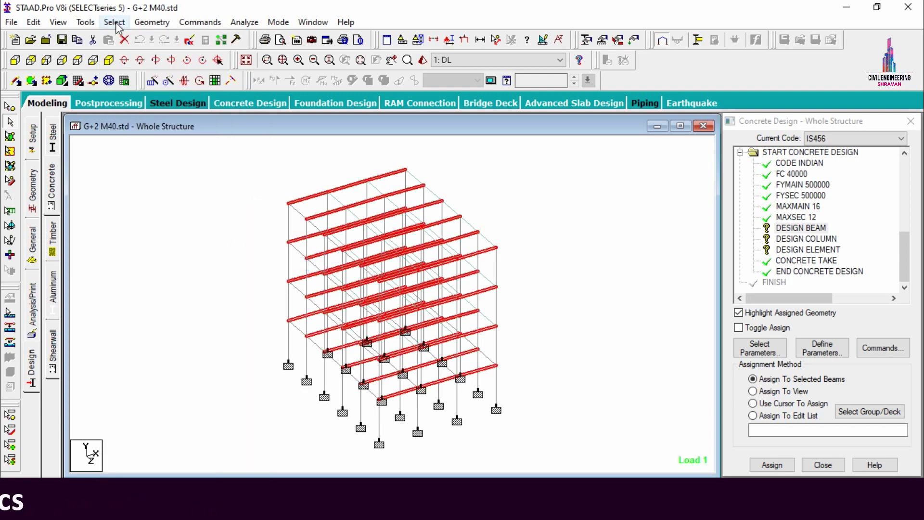
click(114, 22)
mouse_move(185, 264)
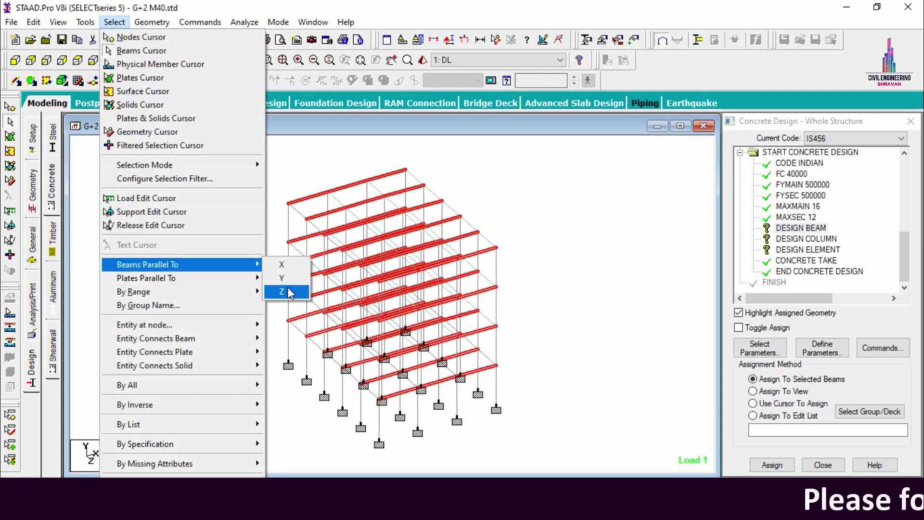
click(295, 294)
click(790, 468)
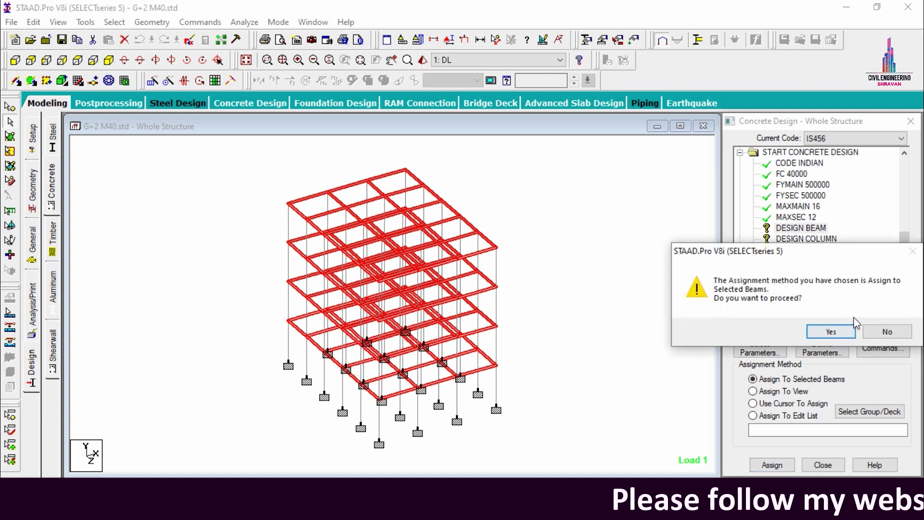
click(827, 327)
Assign DESIGN COLUMN to all vertical members parallel to Y
click(804, 239)
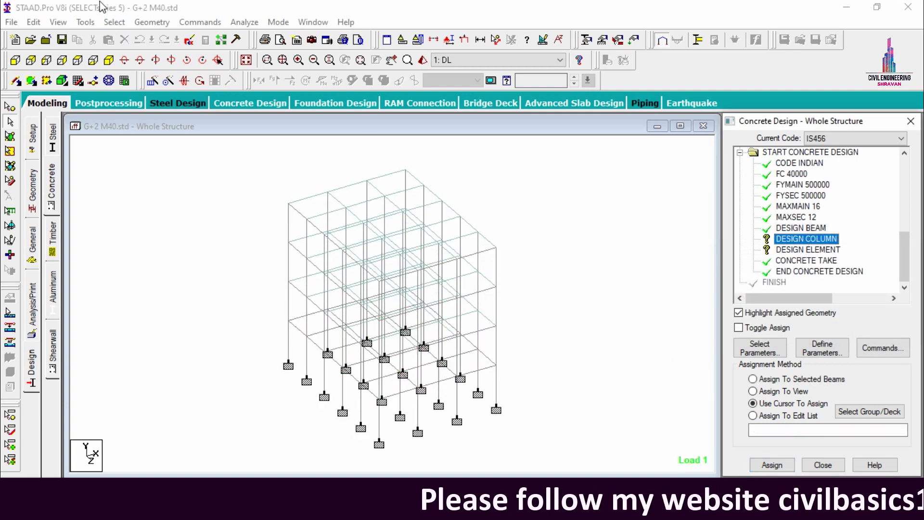
click(114, 22)
mouse_move(186, 264)
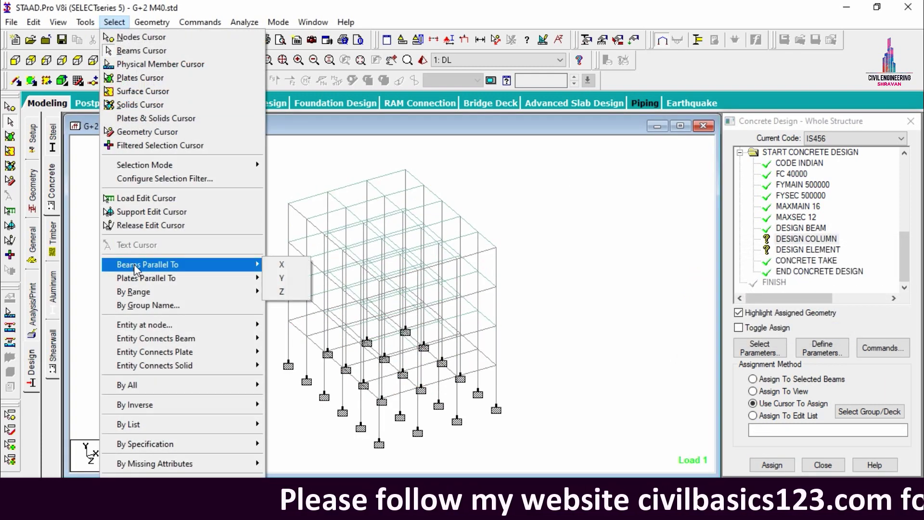
click(277, 282)
click(772, 465)
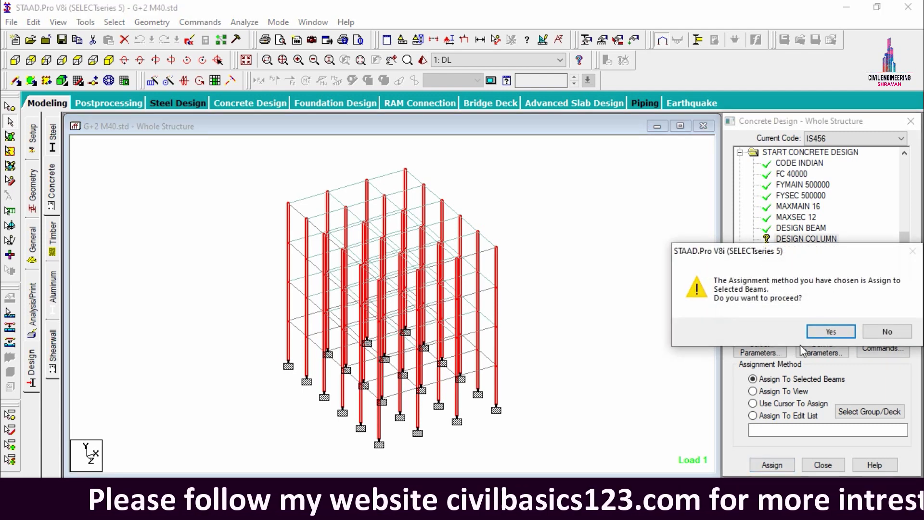
click(828, 329)
Assign DESIGN ELEMENT to all floor plates in the view
click(799, 250)
click(783, 392)
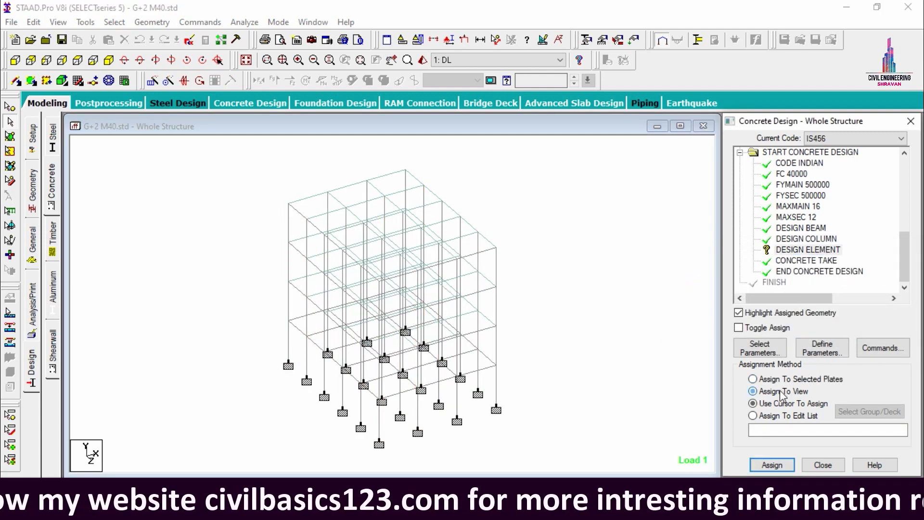
click(772, 465)
click(831, 330)
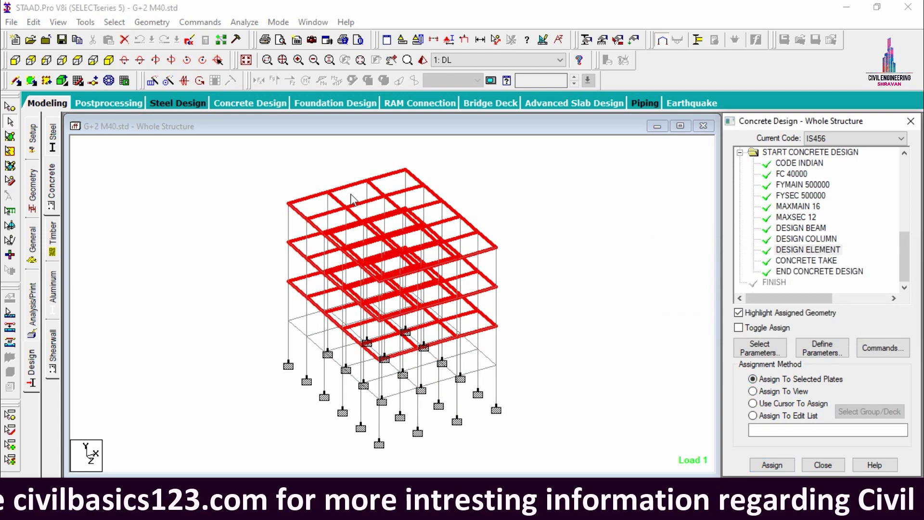
Save the G+2 M40 model and run the analysis, continuing to post-processing
click(33, 304)
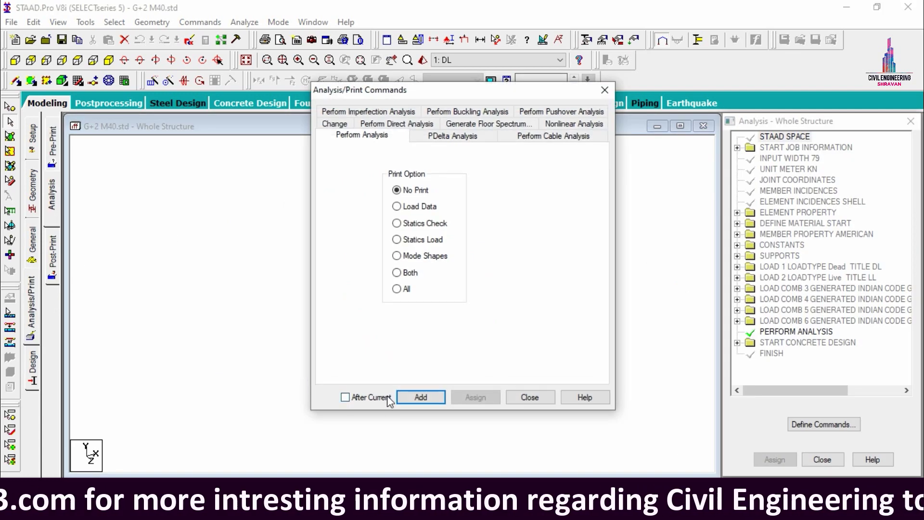
click(522, 399)
click(244, 23)
click(264, 37)
click(379, 268)
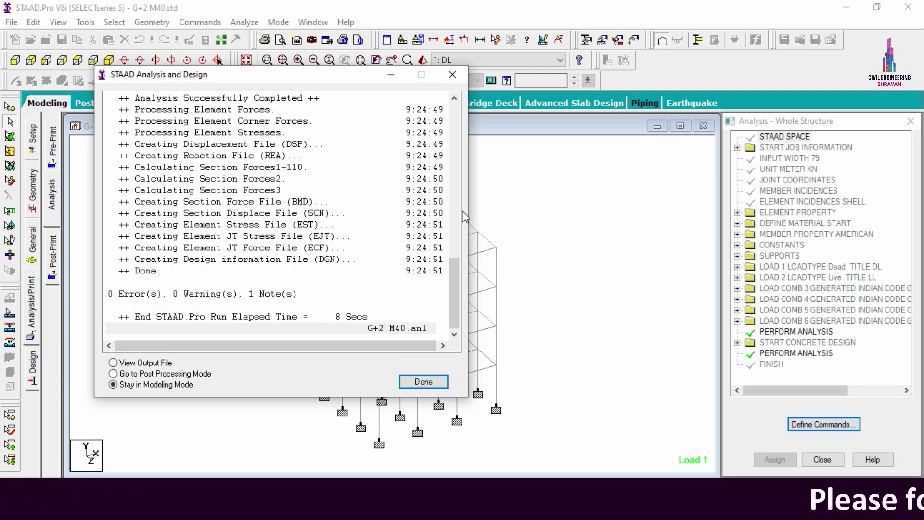
click(185, 374)
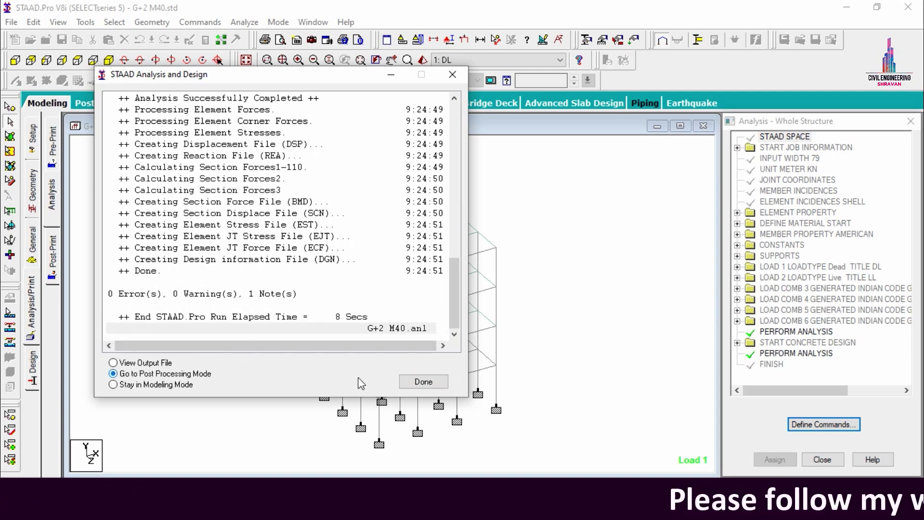
Load results for all load cases, hide the displacement diagram, and minimize the window
click(436, 383)
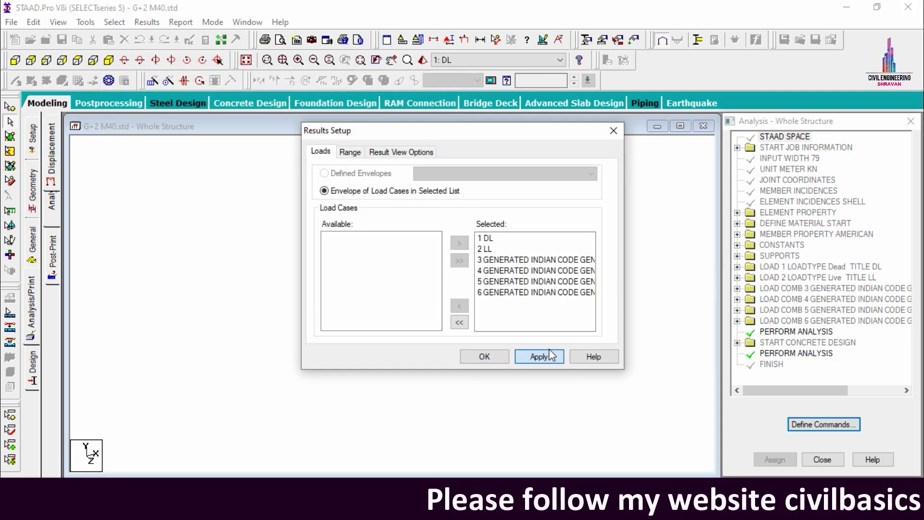
click(484, 356)
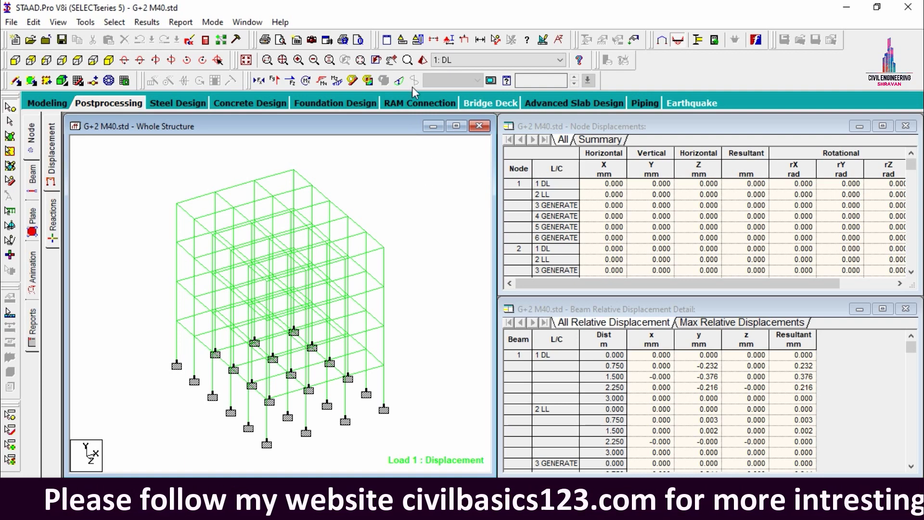
click(399, 80)
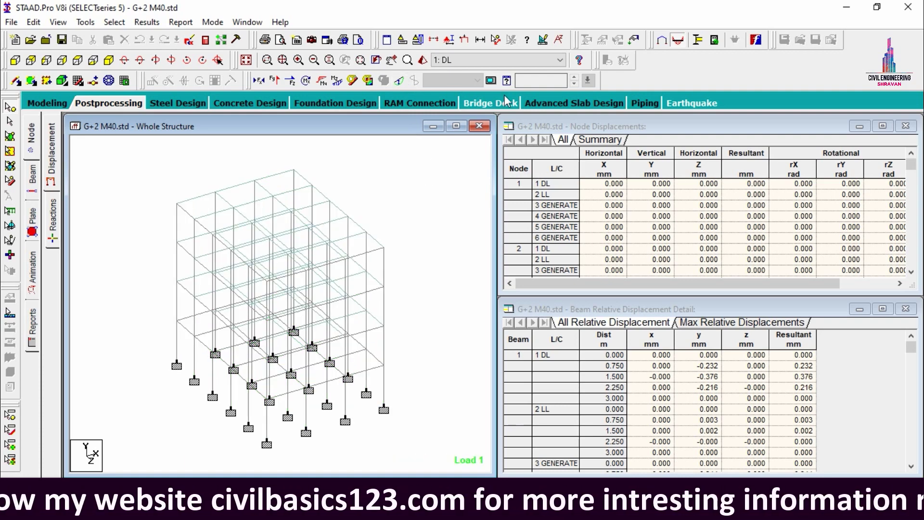
click(846, 7)
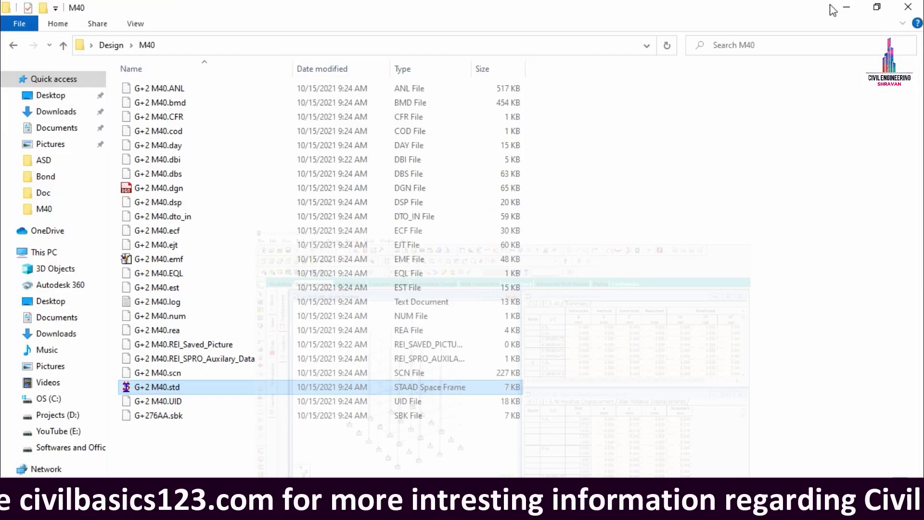
Minimize the M40 folder window and restore the G+2 M20 STAAD.Pro window
click(846, 7)
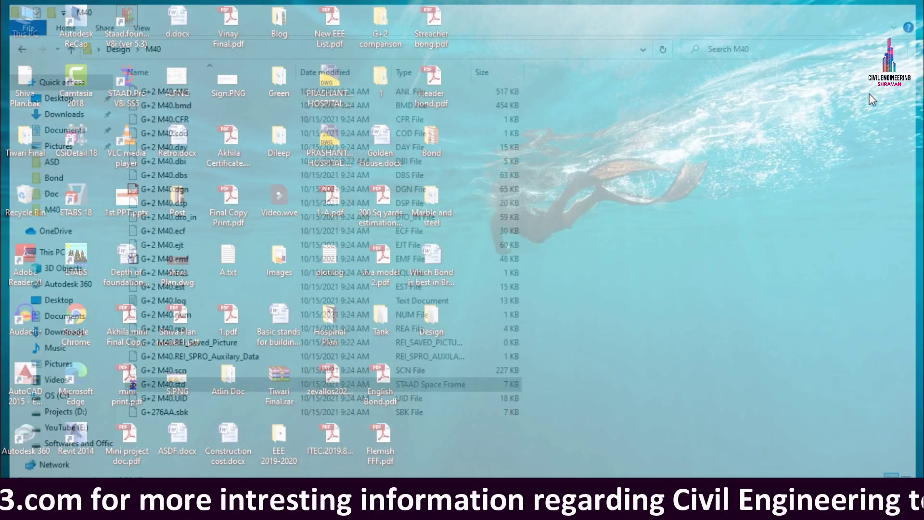
mouse_move(548, 509)
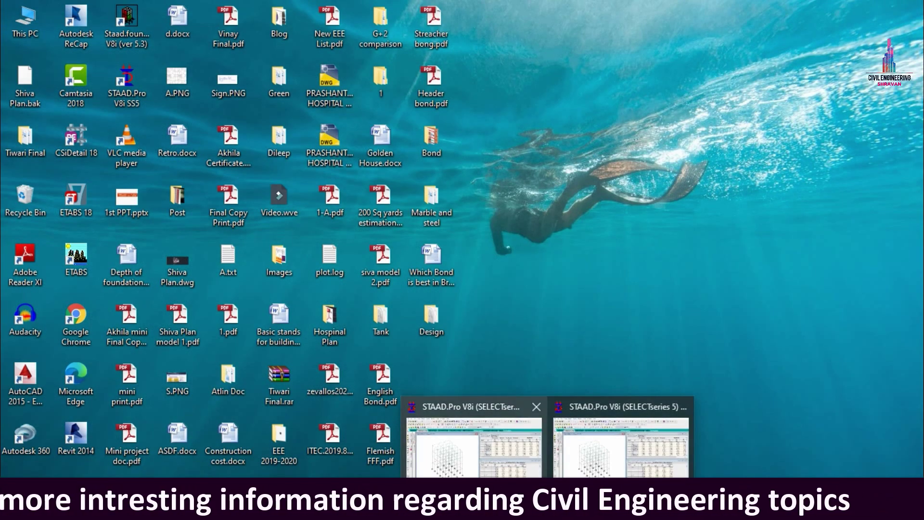
click(470, 458)
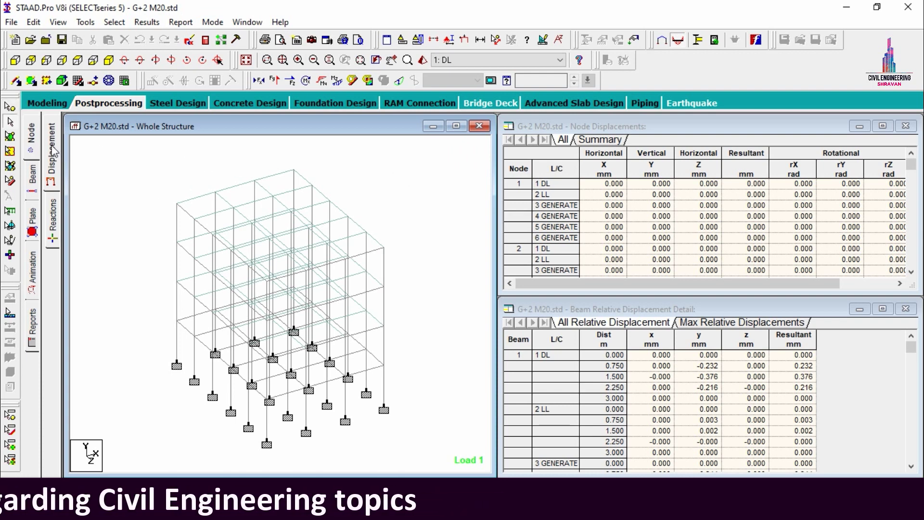
Show beam 143's IS-456 concrete design reinforcement, then bring up the G+2 M40 window
mouse_move(361, 375)
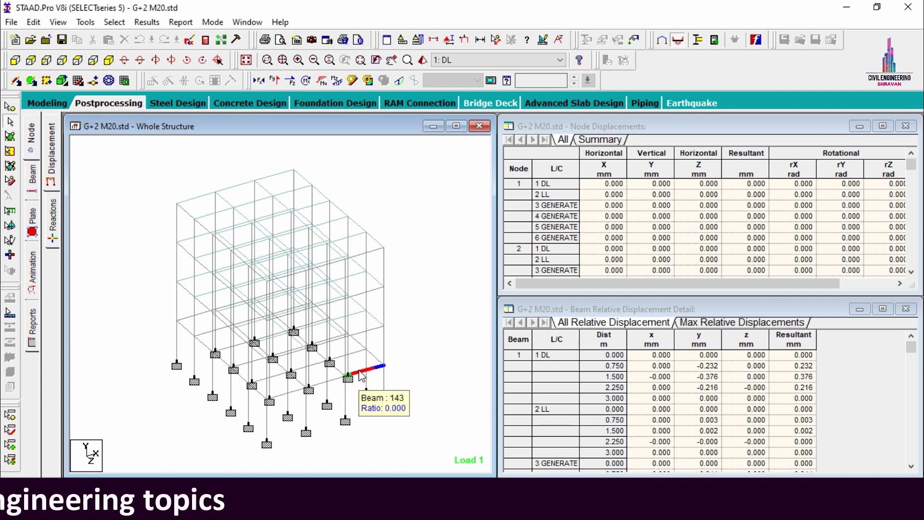
double_click(362, 375)
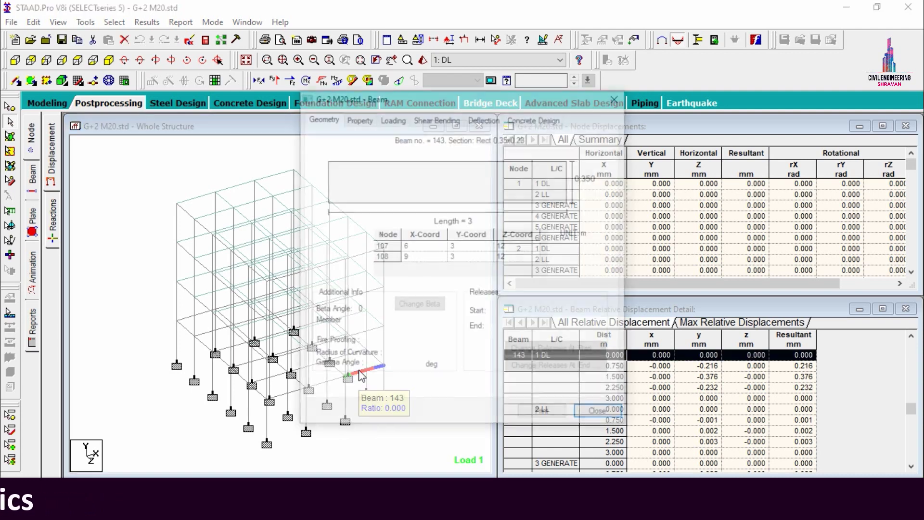
click(547, 120)
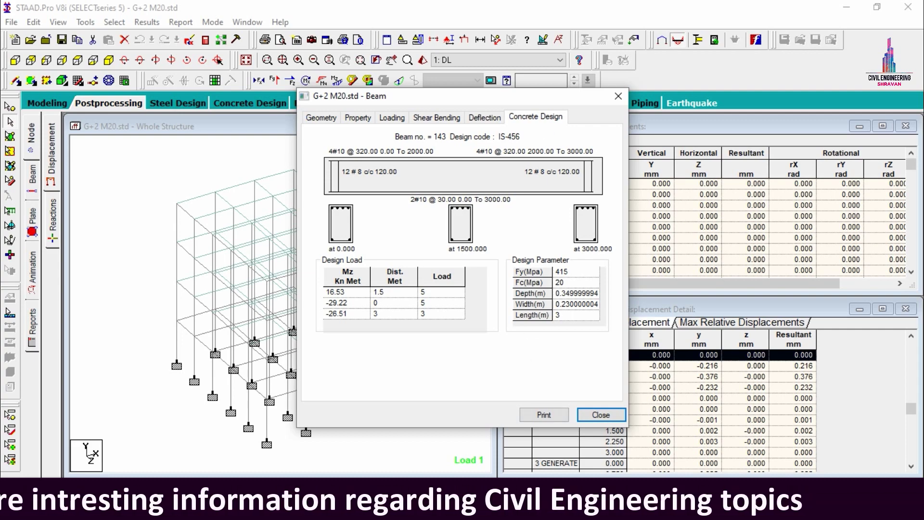
click(712, 448)
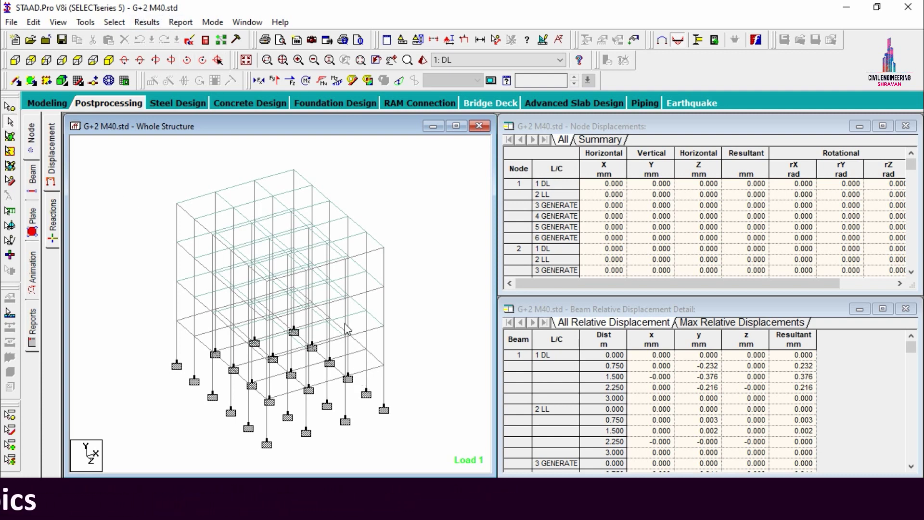
Review beam 143's M40 concrete design (3#12/3#10), then return to the M20 model with its beam dialog closed
double_click(365, 375)
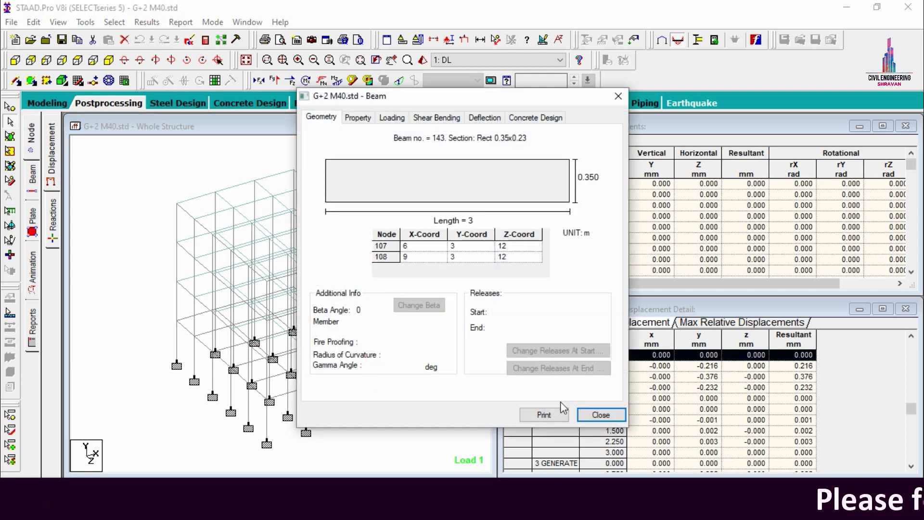
click(594, 414)
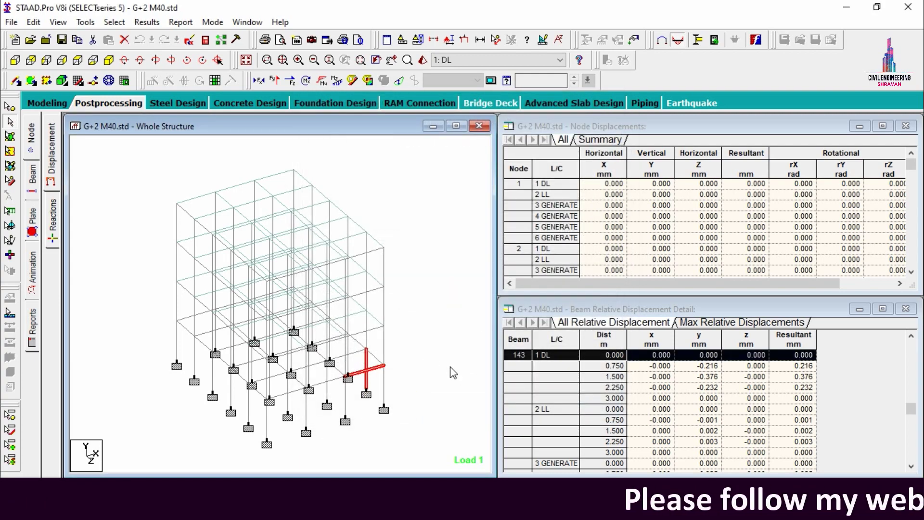
double_click(366, 374)
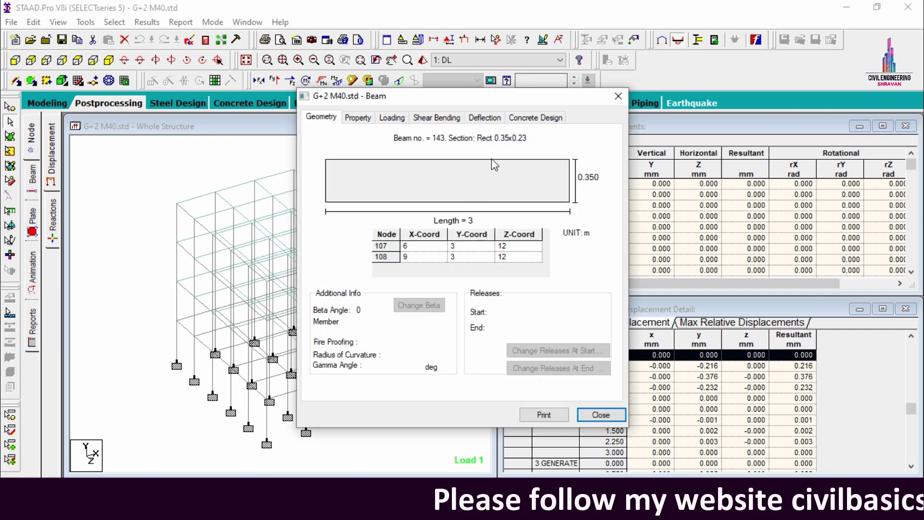
click(529, 117)
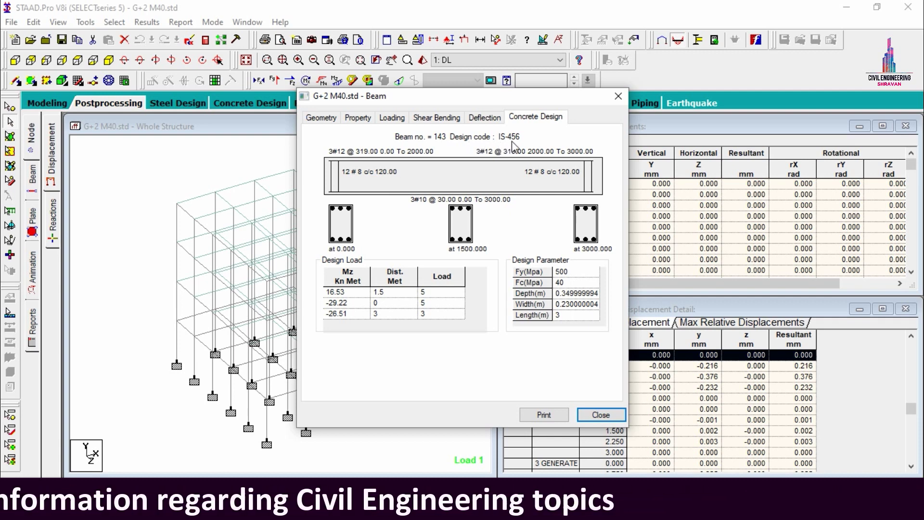
click(618, 96)
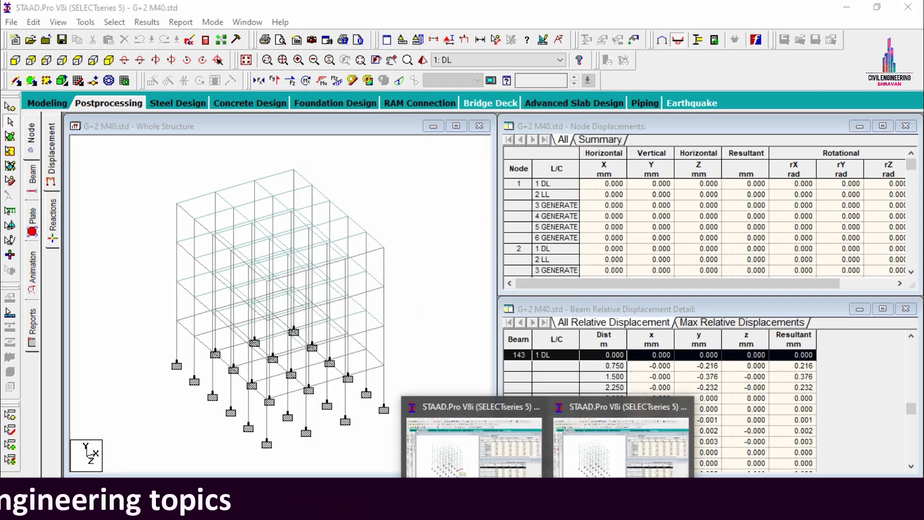
click(454, 433)
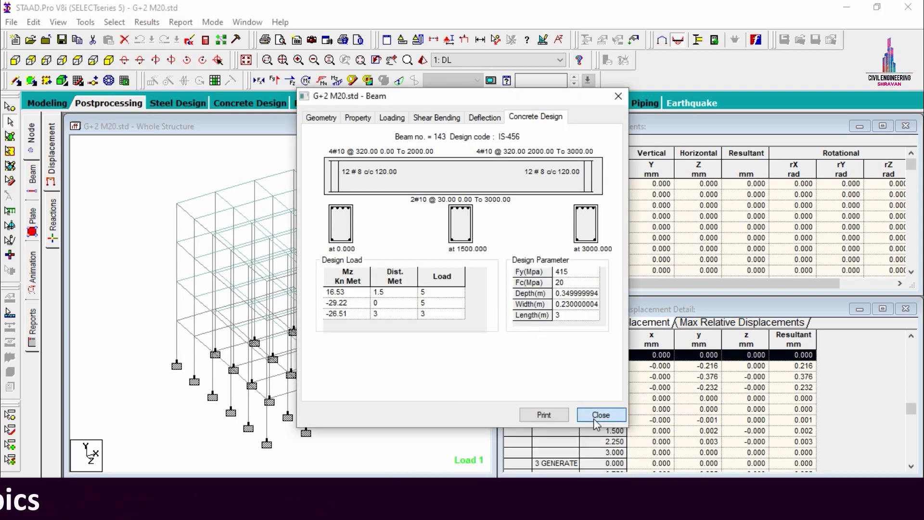
click(601, 415)
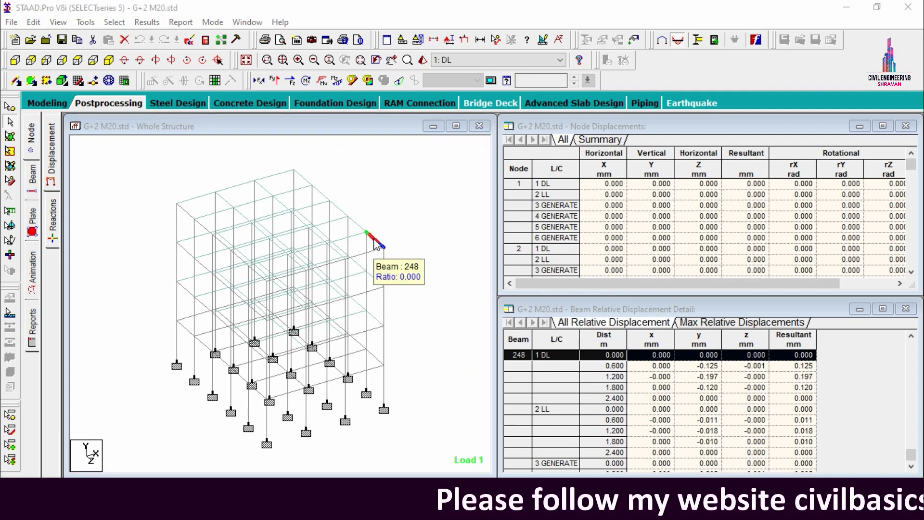
Compare beam 248's M20 design (2#12 top, 2#10 bottom, #8 stirrups at 120) against the M40 model
double_click(365, 211)
click(552, 117)
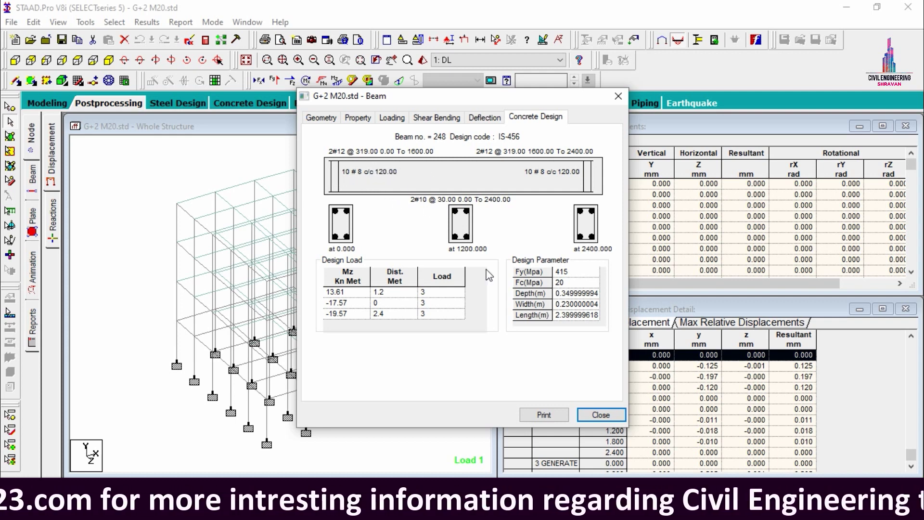
click(472, 443)
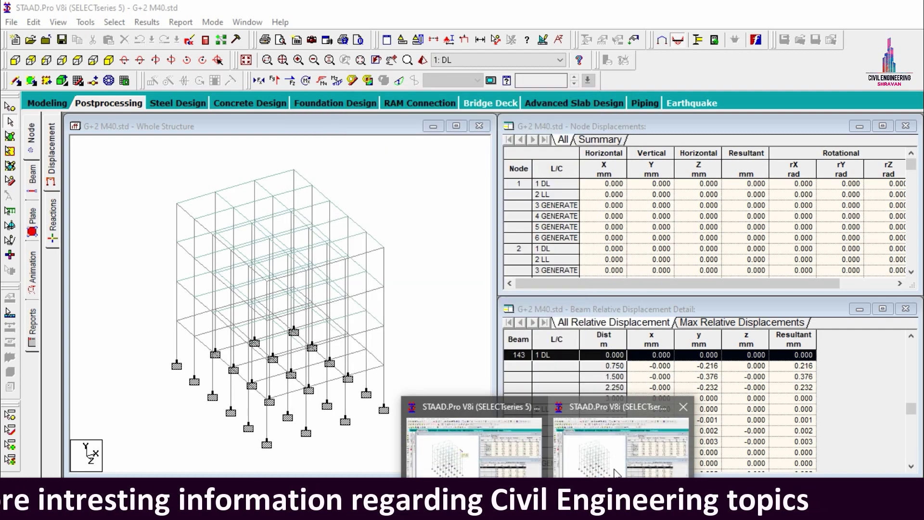
double_click(375, 243)
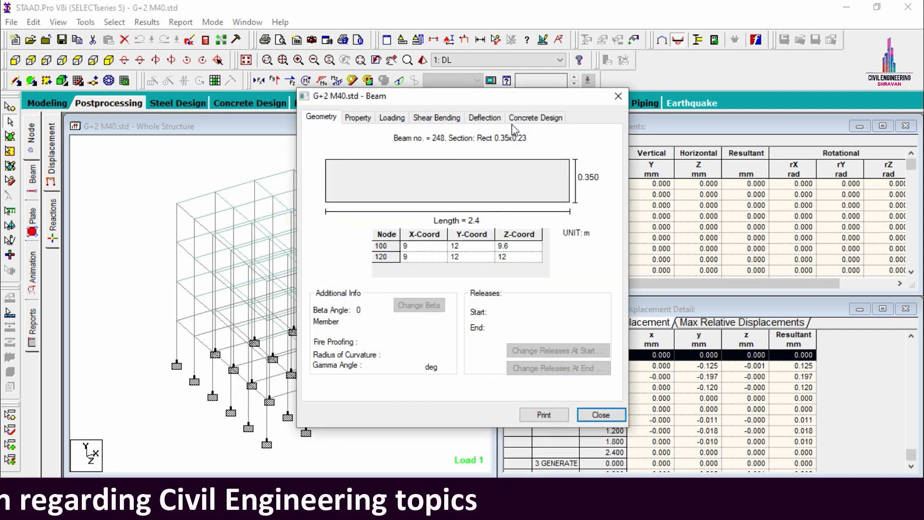
click(544, 119)
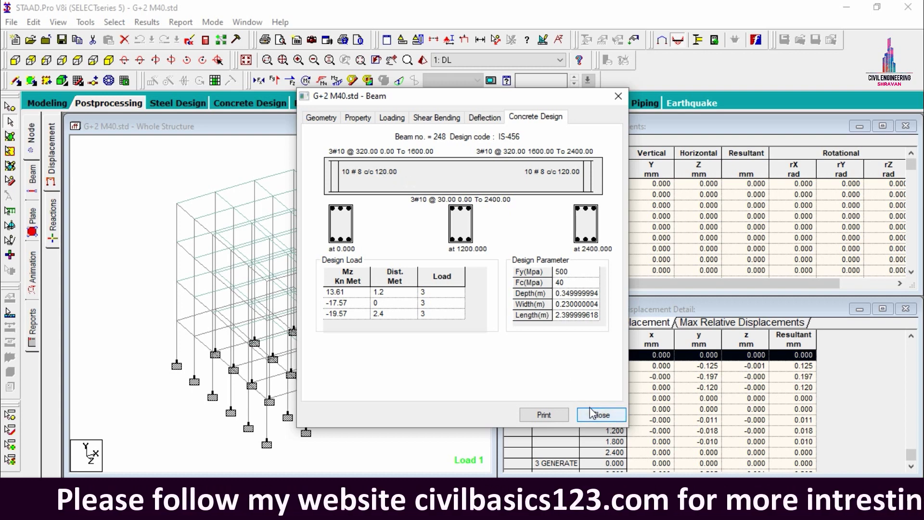
click(598, 419)
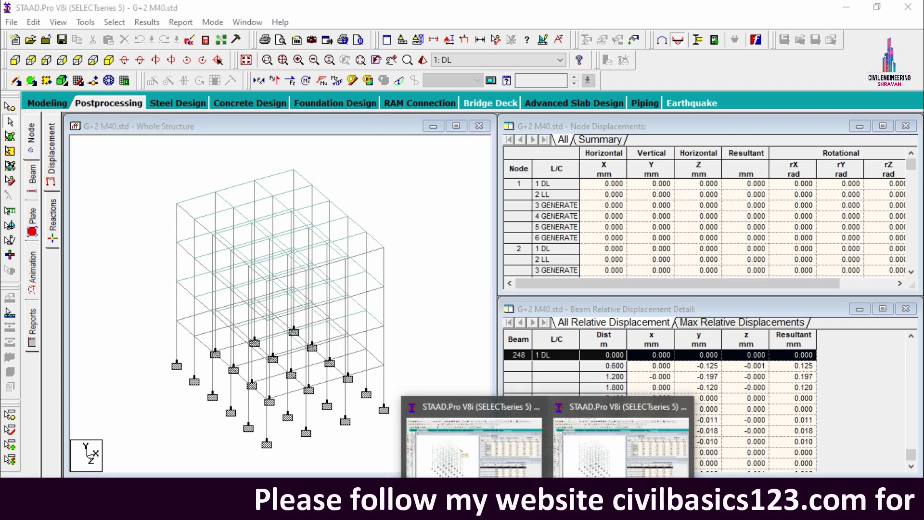
click(572, 441)
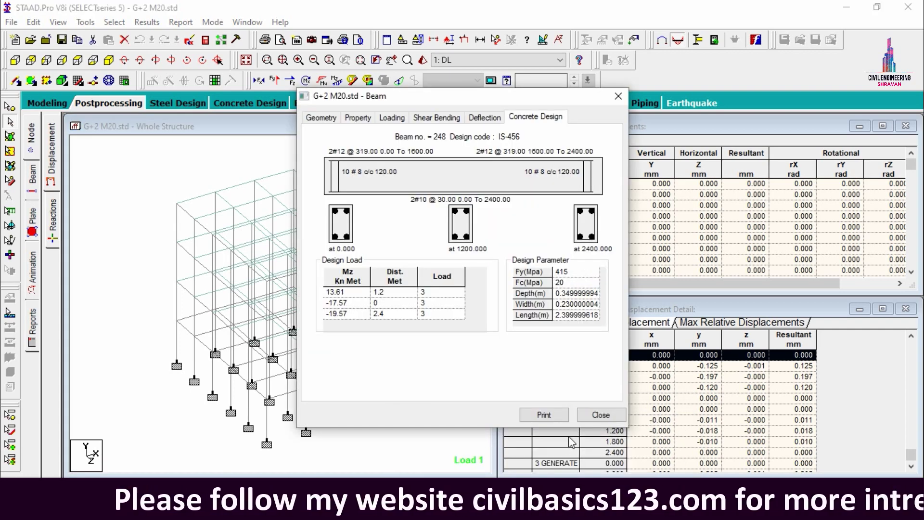
click(601, 414)
Check column 156's M20 concrete design: 4 #16 bars, 491 mm²
double_click(384, 394)
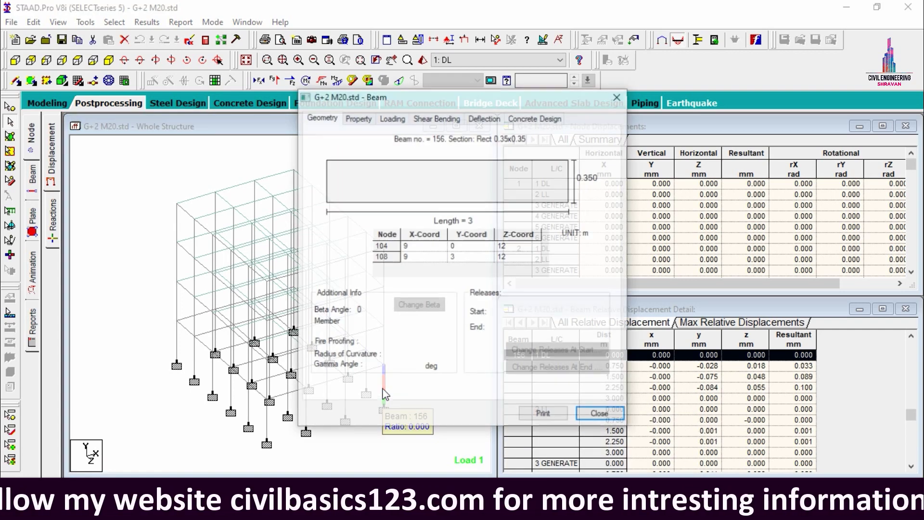
click(535, 118)
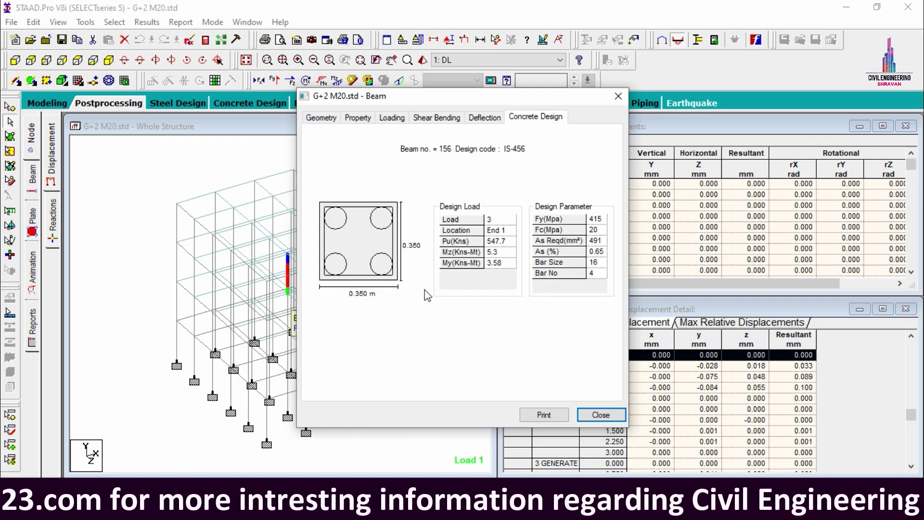
click(619, 96)
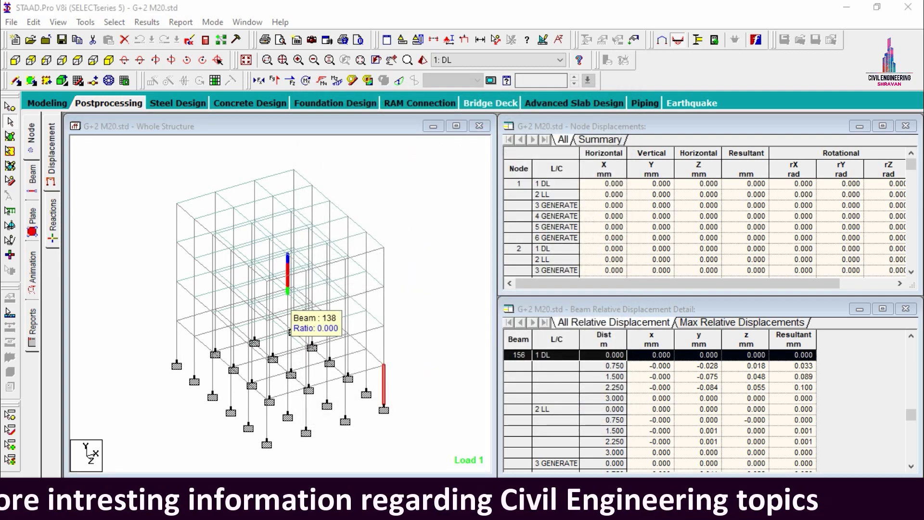
Check column 156's concrete design in the M40 model: 4 #12 bars, 246 mm²
click(655, 443)
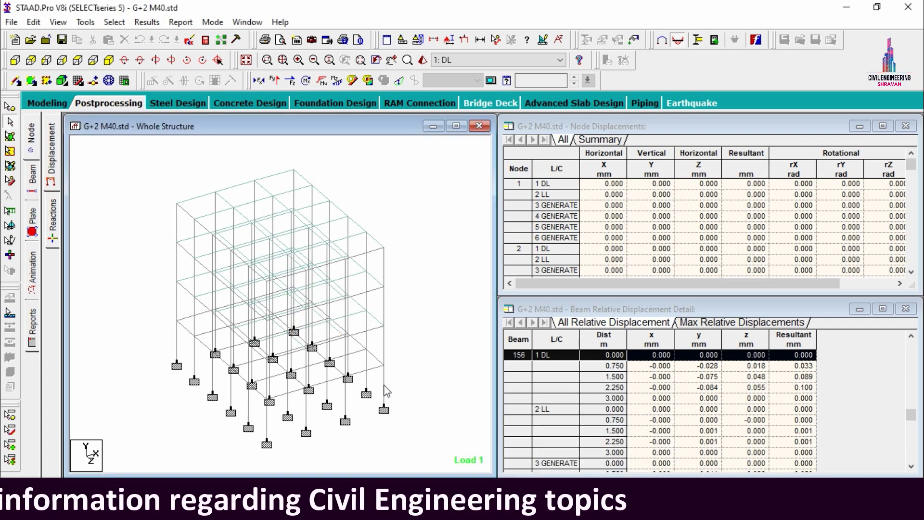
double_click(384, 391)
click(535, 117)
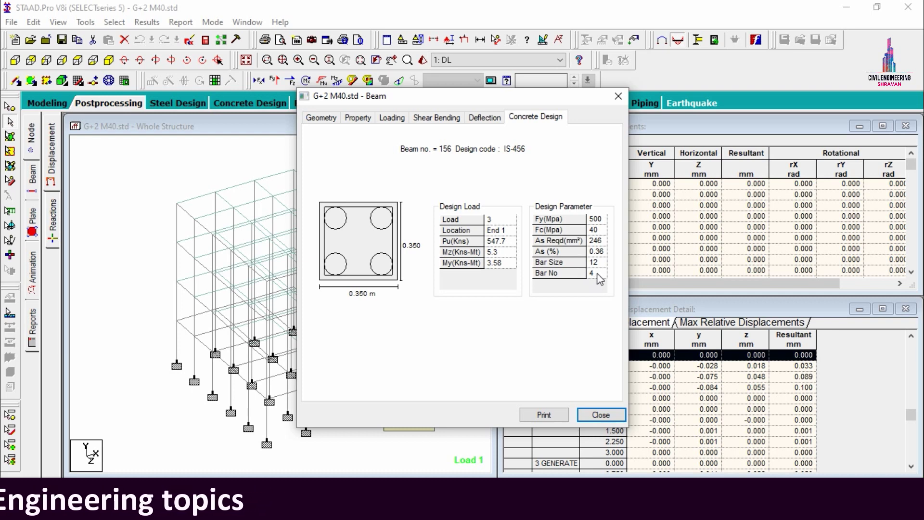
click(618, 95)
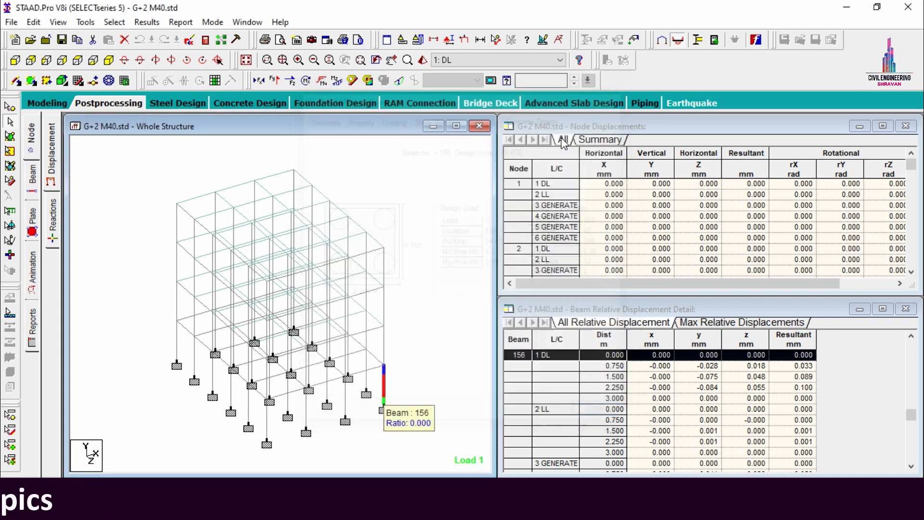
Check column 164's concrete design results in the M40 model
double_click(388, 308)
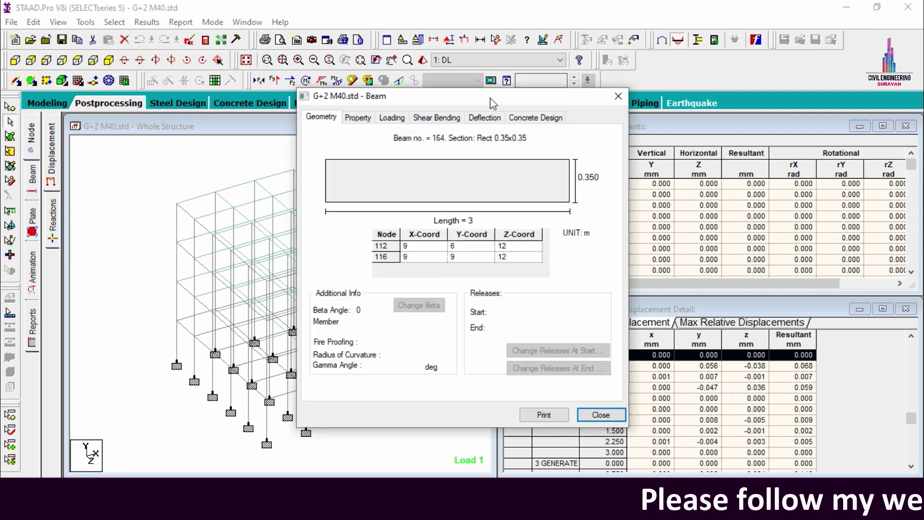
click(532, 118)
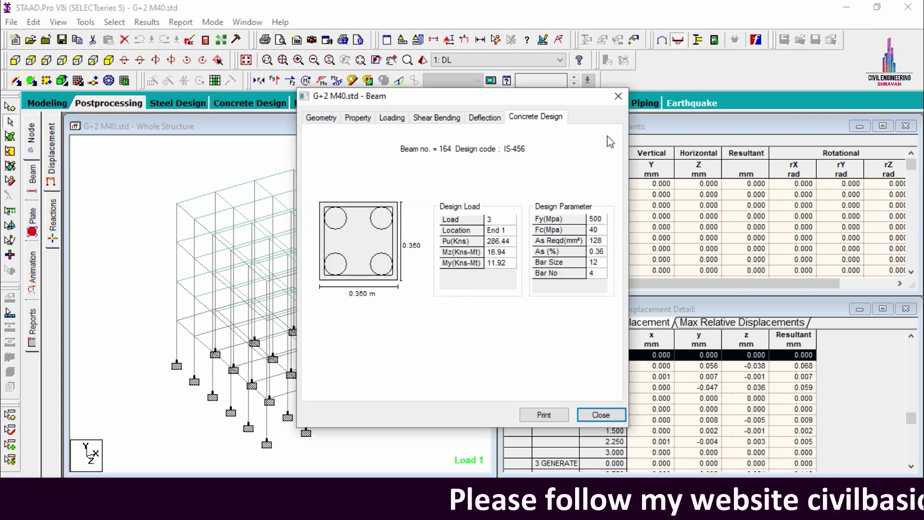
click(618, 96)
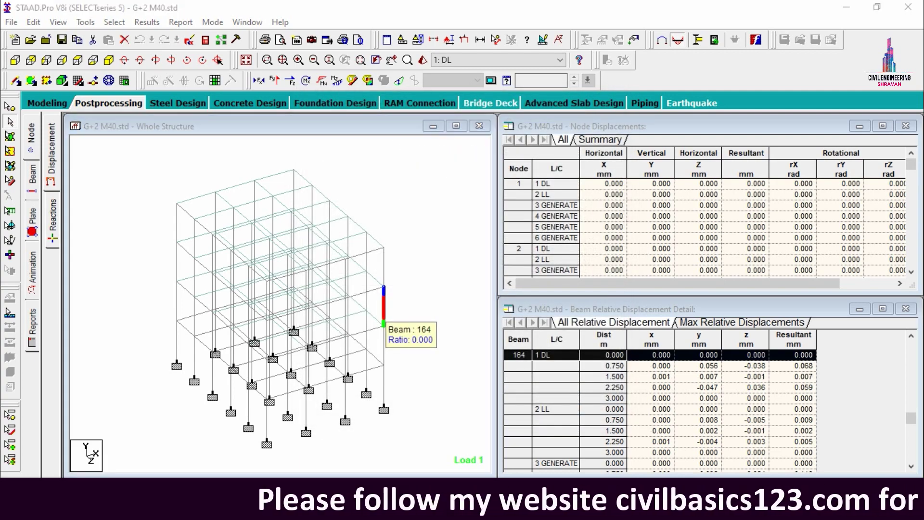
View concrete design for columns 164 and 156 in the M20 model, with the dialog moved aside
click(621, 436)
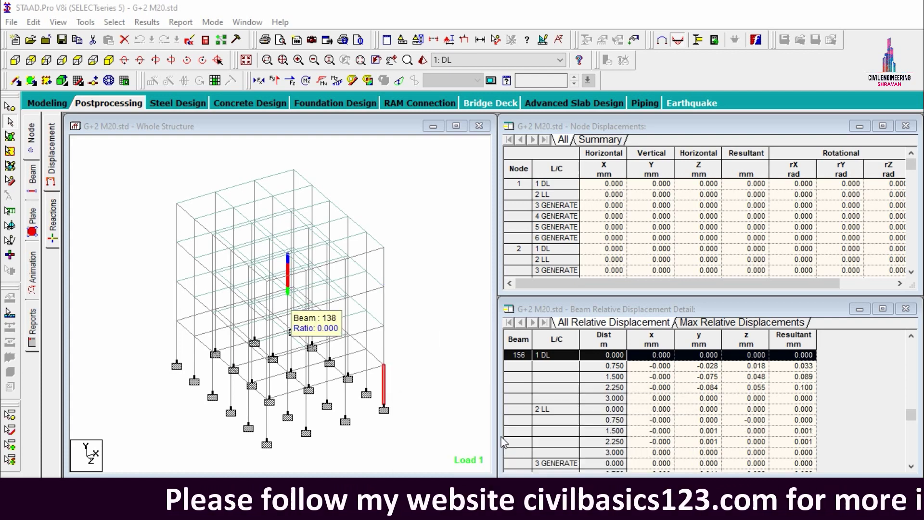
double_click(383, 305)
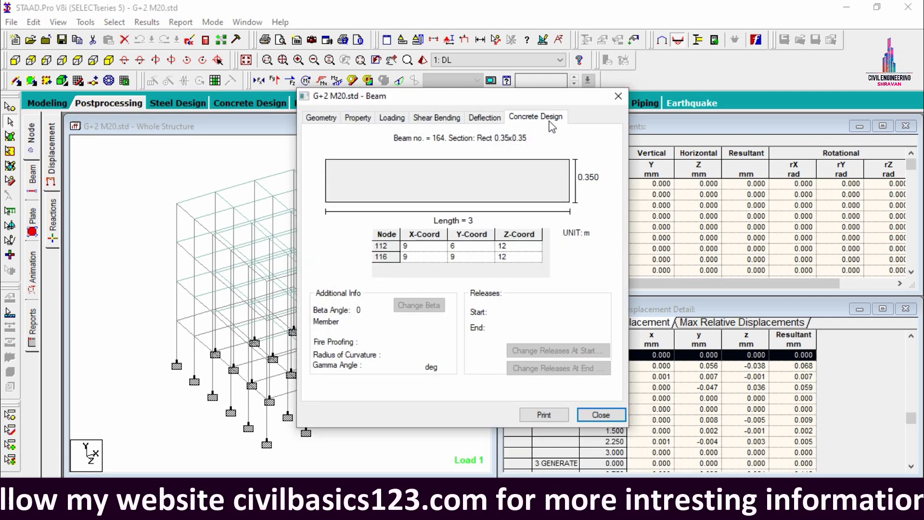
click(551, 119)
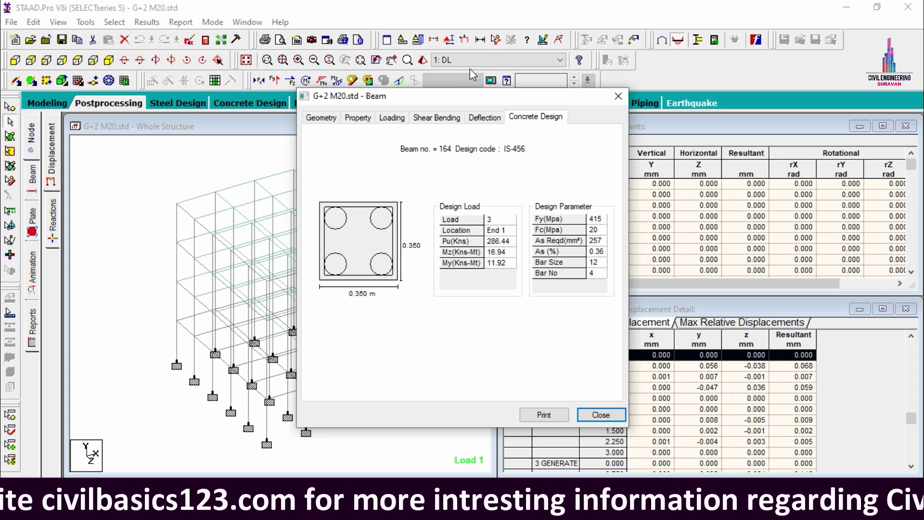
drag(472, 92, 700, 19)
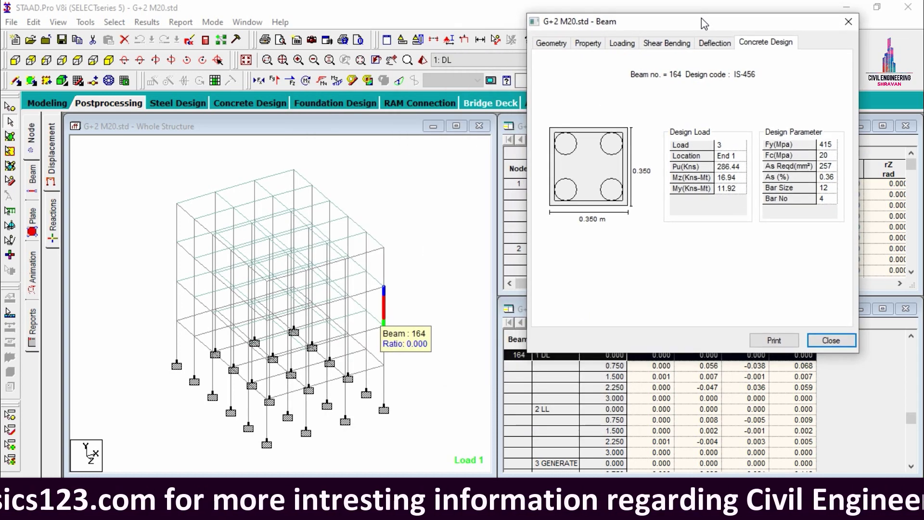
click(383, 389)
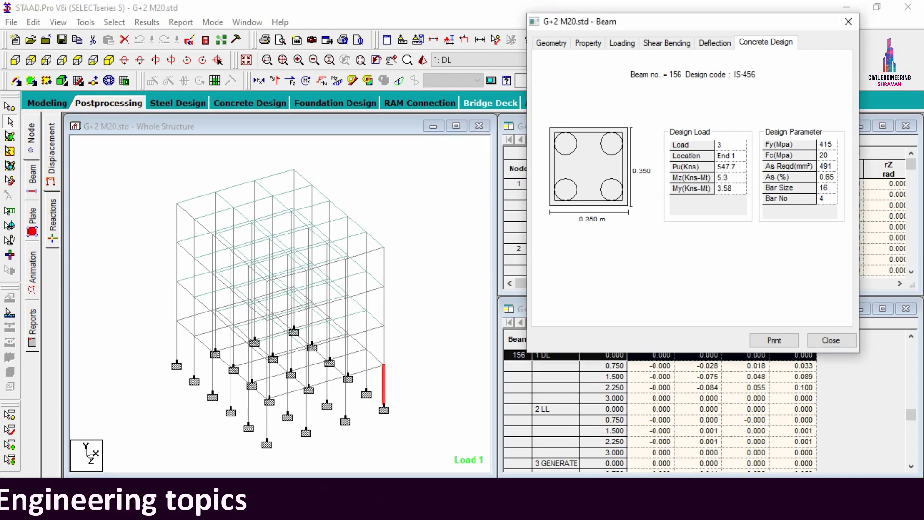
Check column 156's M40 design, then close the dialogs in the M20 model and clear the selection
click(621, 428)
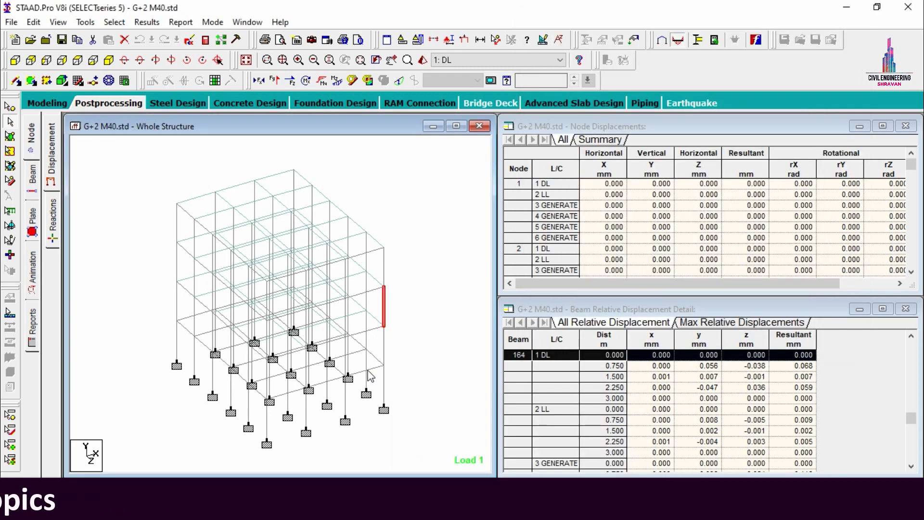
double_click(384, 378)
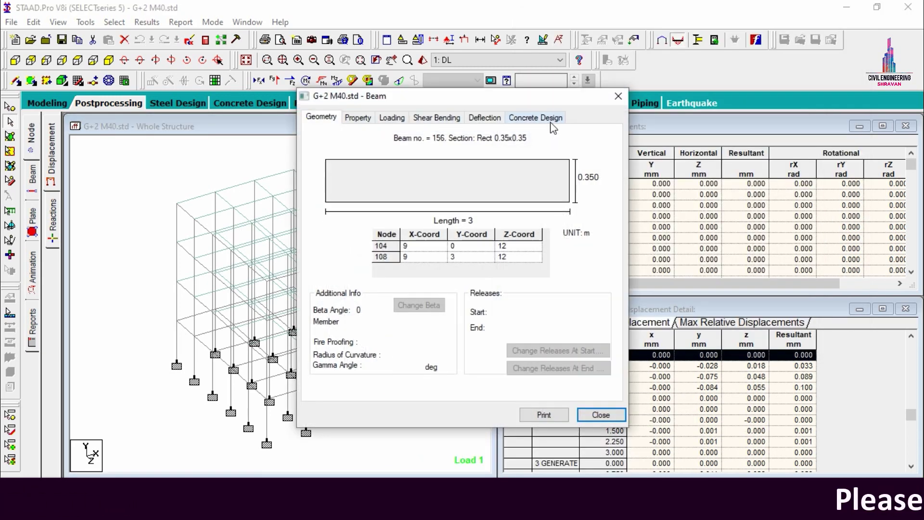
click(550, 121)
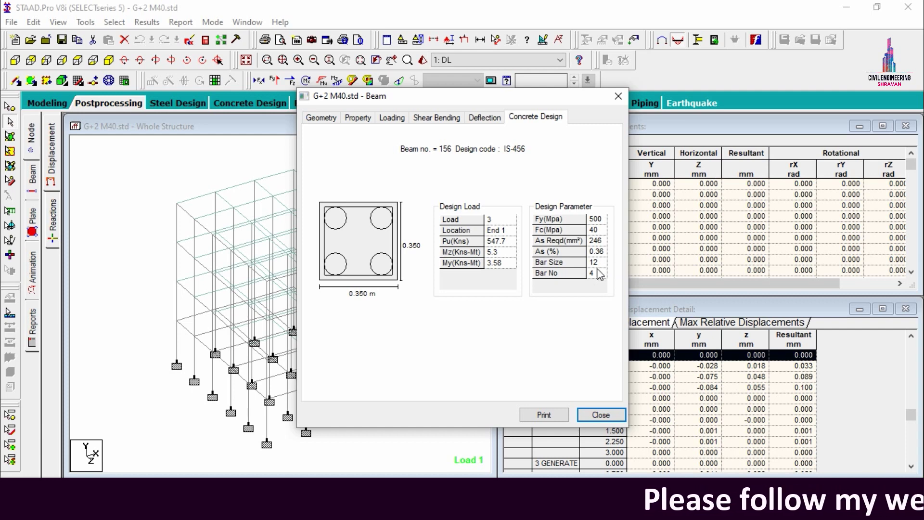
click(601, 415)
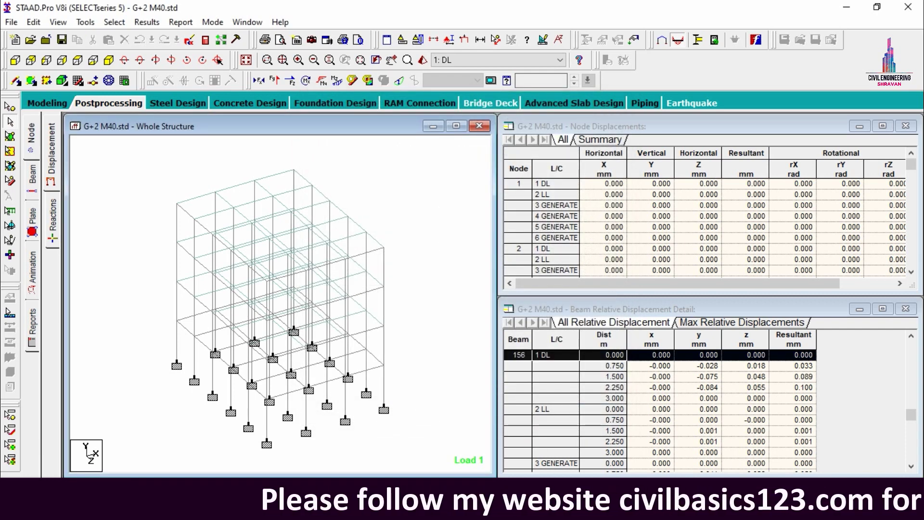
click(474, 426)
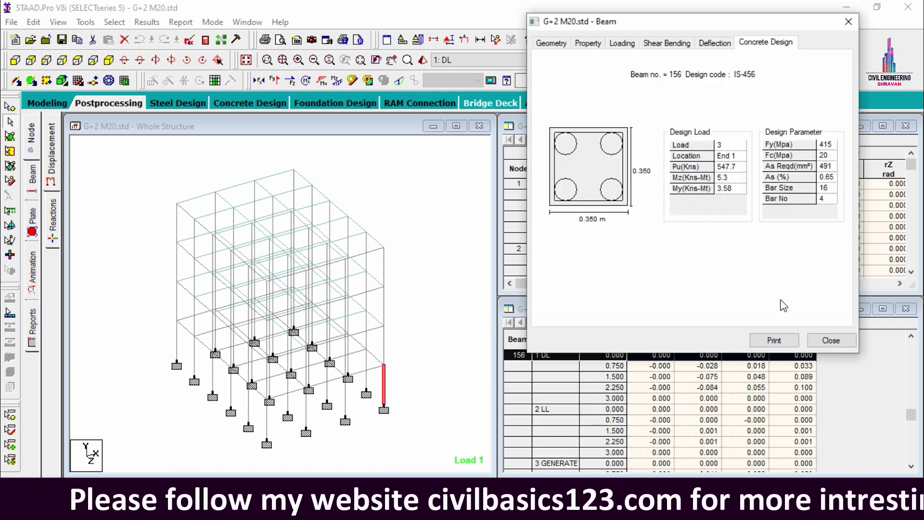
click(837, 343)
click(446, 243)
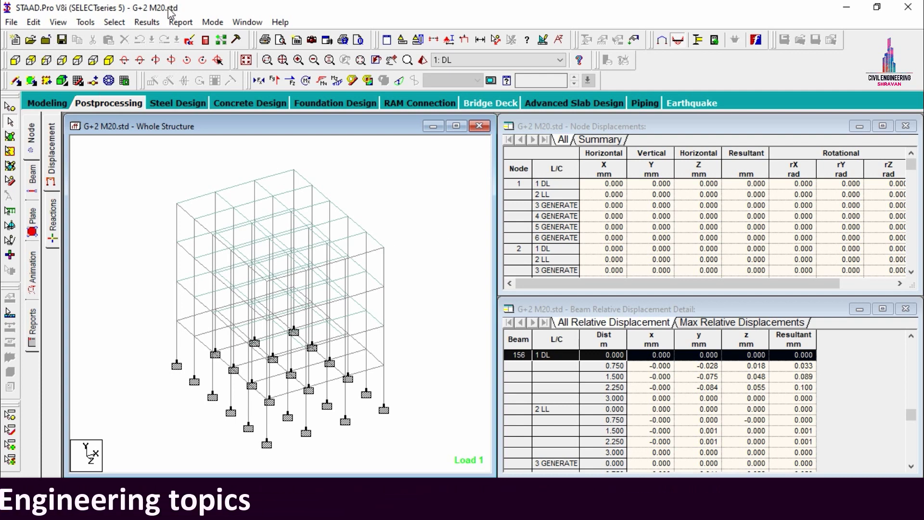
click(207, 41)
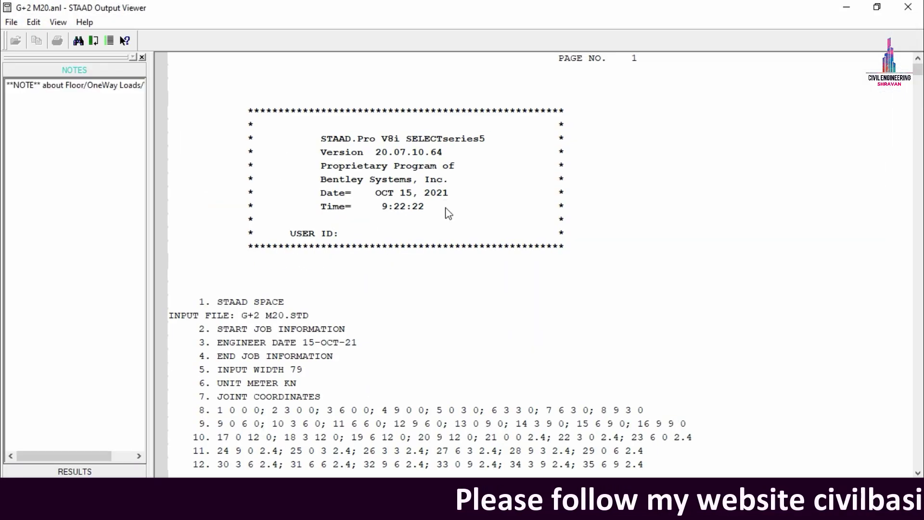
click(74, 472)
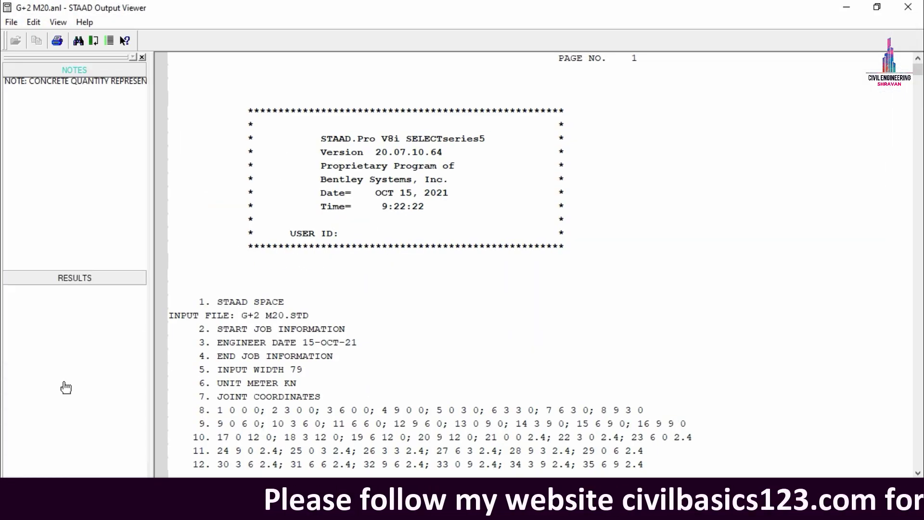
click(48, 100)
drag(918, 76, 921, 463)
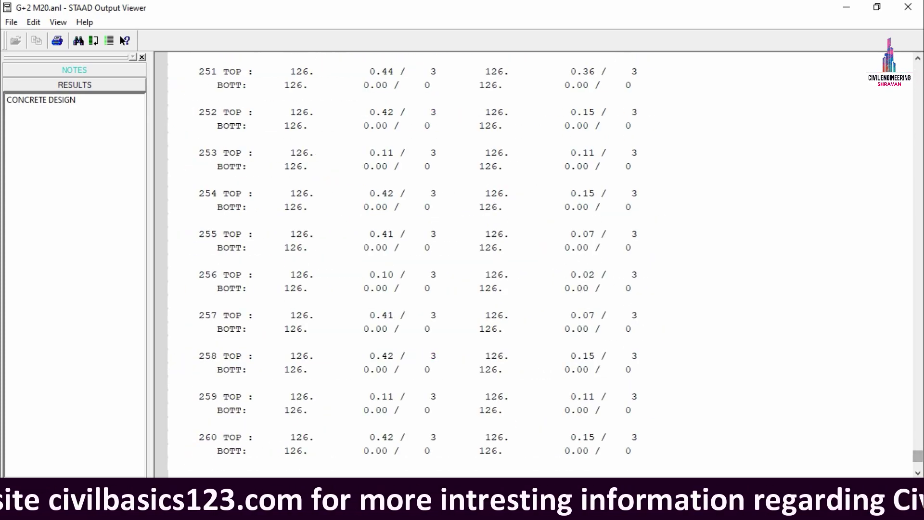
click(920, 337)
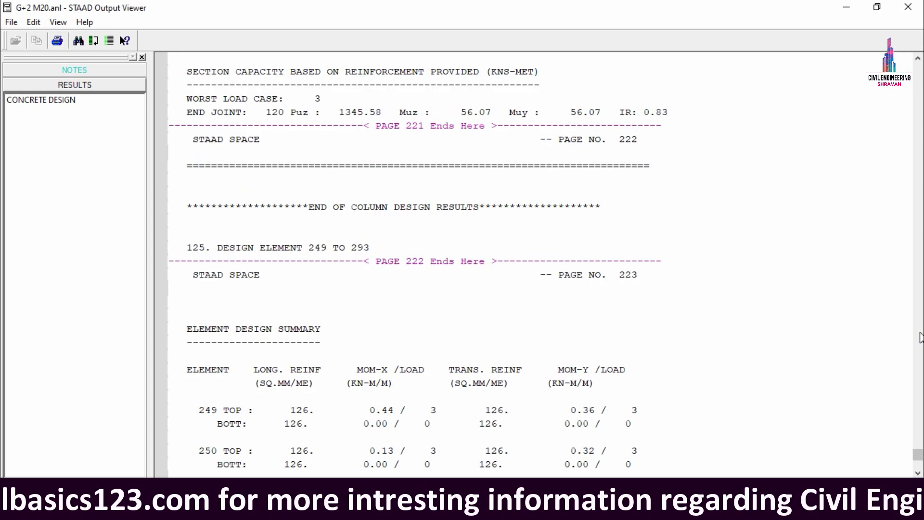
click(288, 367)
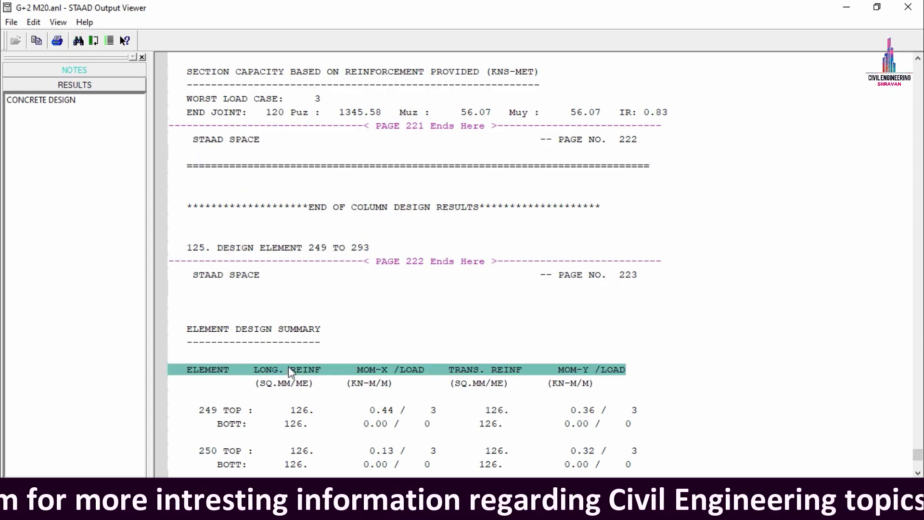
click(299, 410)
click(299, 423)
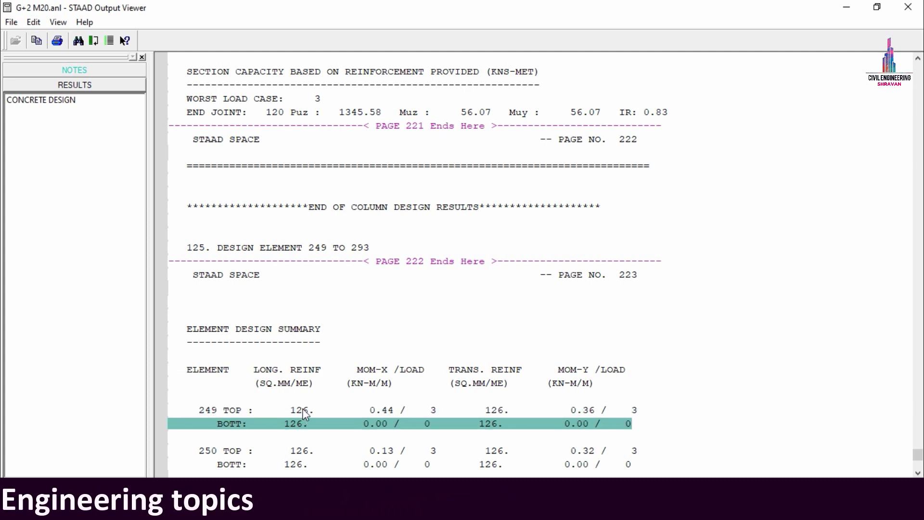
click(303, 410)
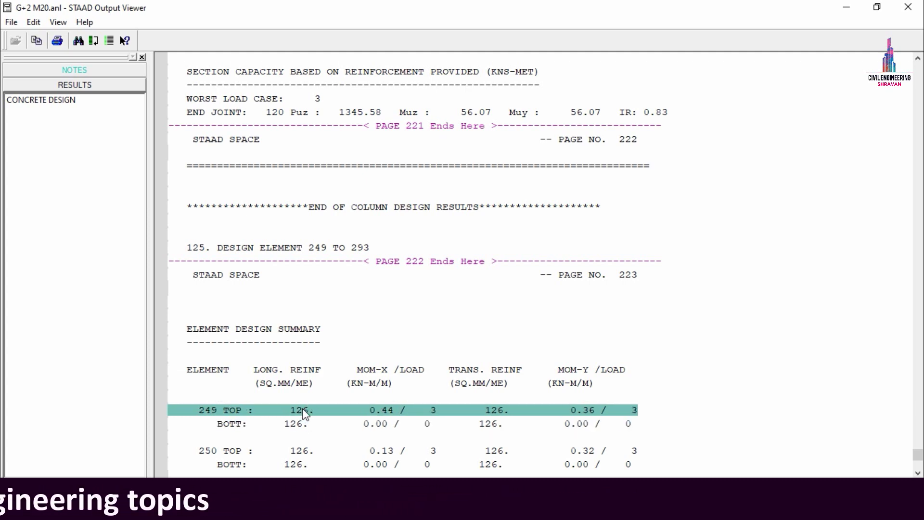
click(915, 8)
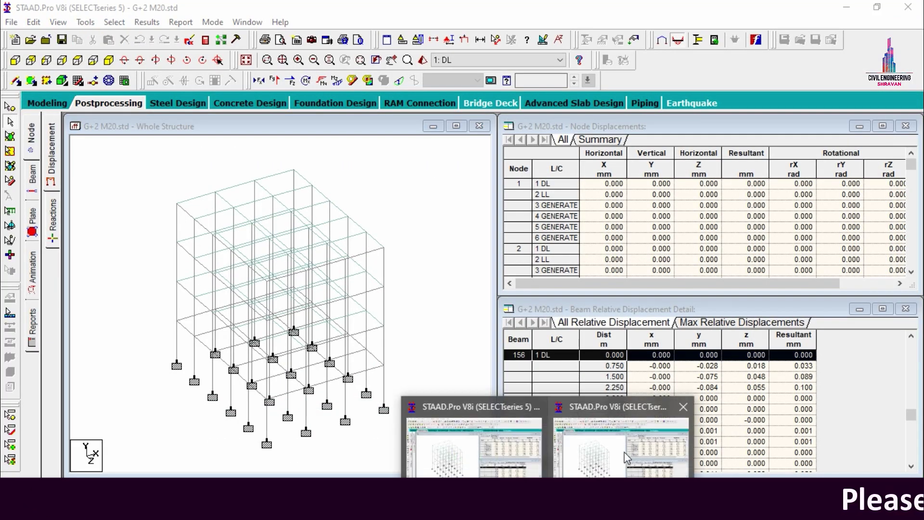
Open the concrete design section of the M40 output report
click(626, 457)
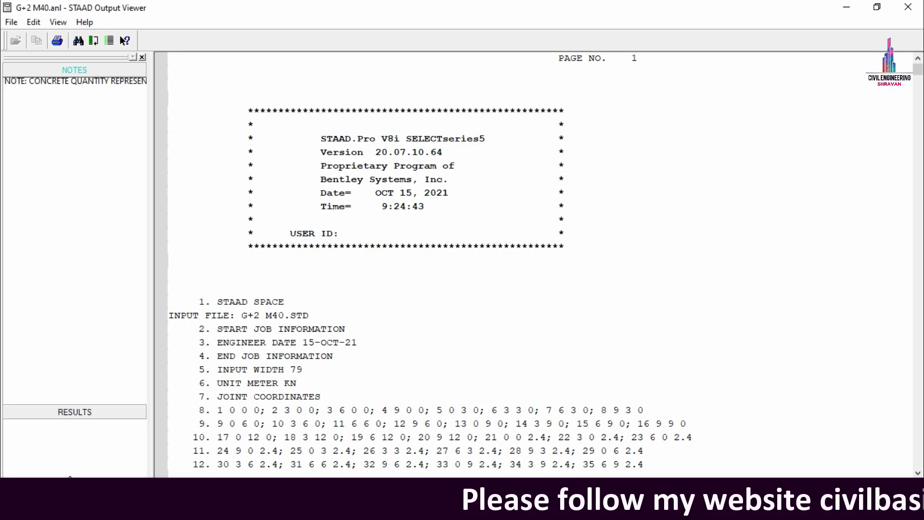
click(73, 412)
click(47, 100)
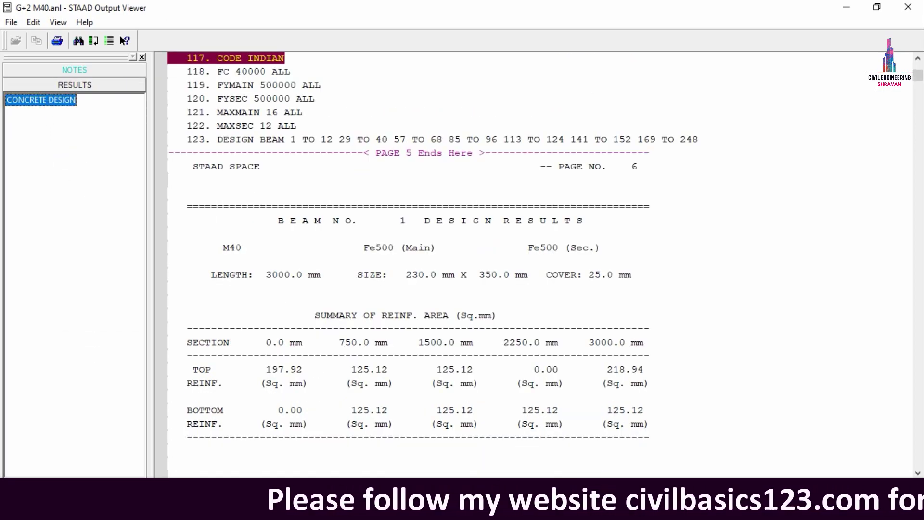
drag(918, 76, 918, 455)
Bring up the Element Design Summary and mark element 249's top and bottom rows (126 sq.mm/m)
click(920, 419)
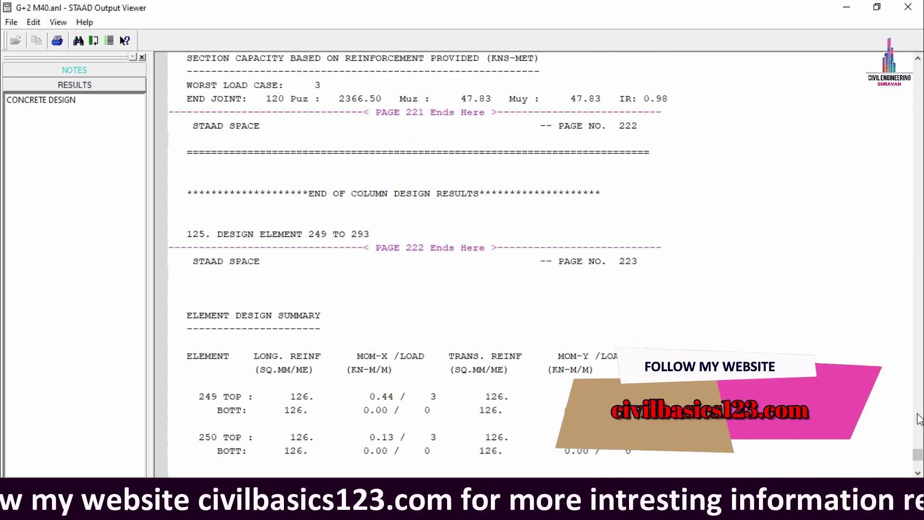
click(285, 399)
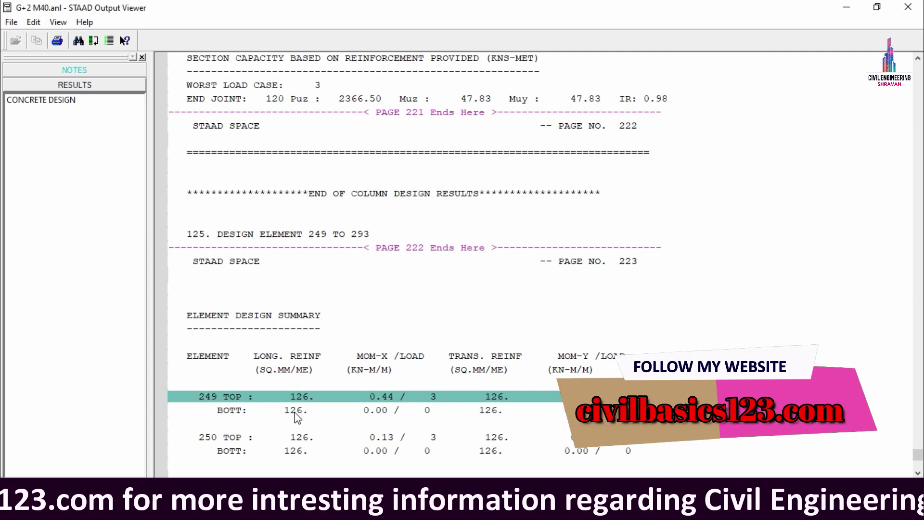
click(297, 410)
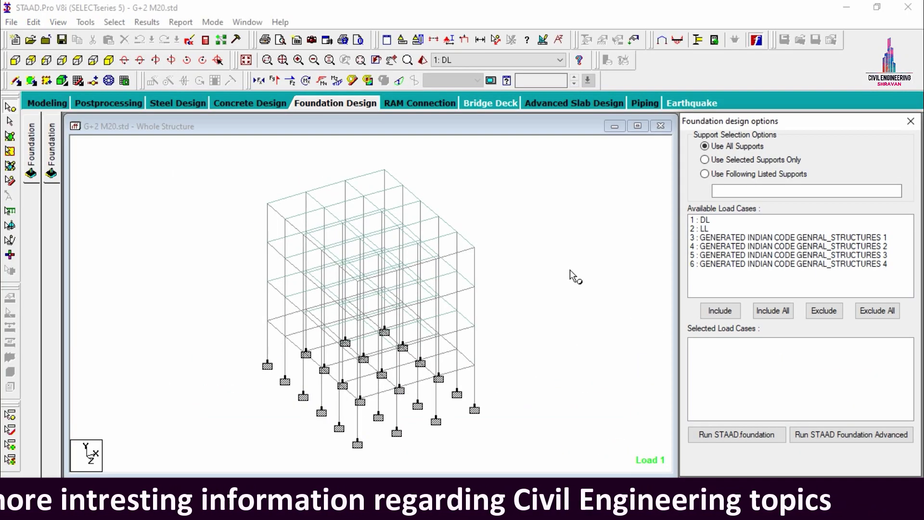
click(571, 271)
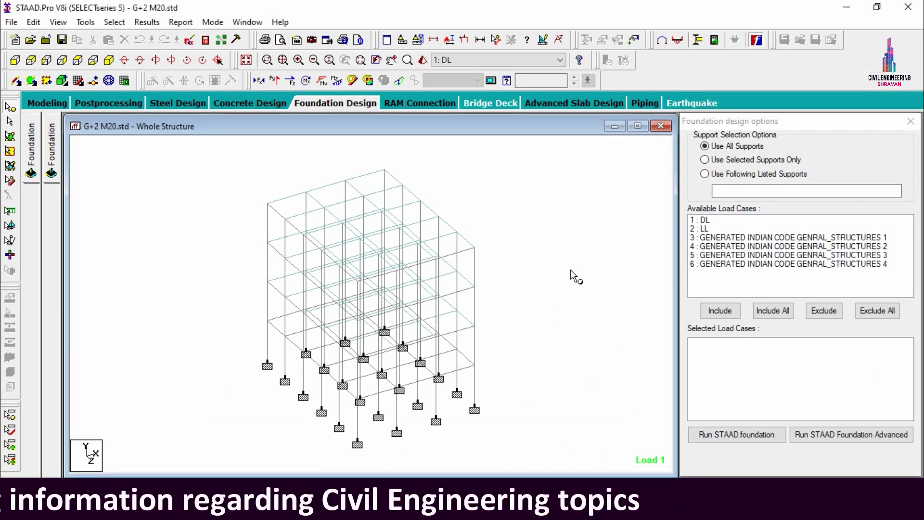